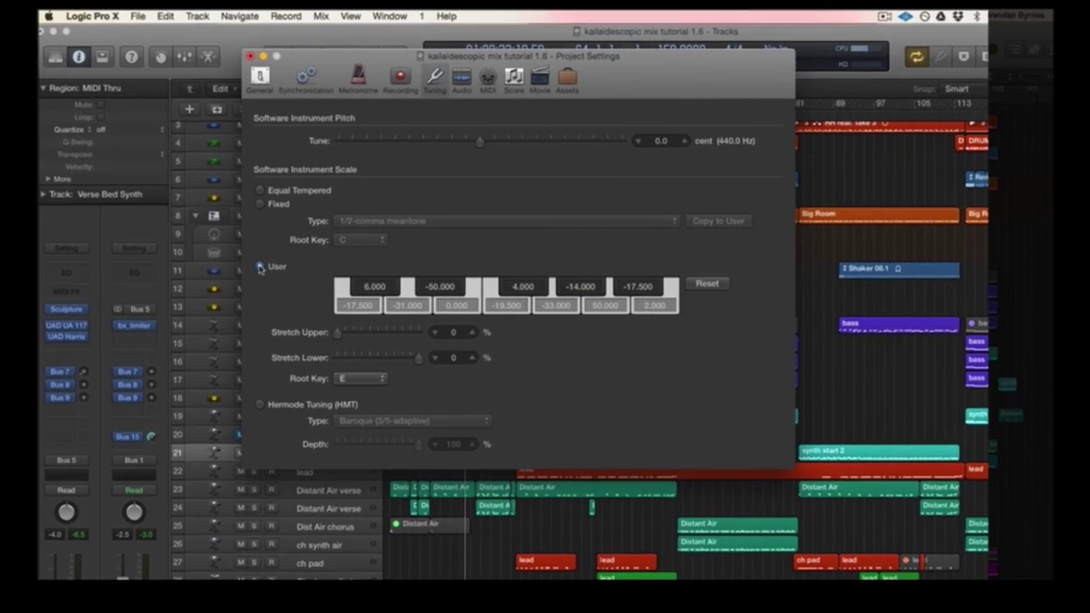
Choose the User scale for software instruments in the project's tuning settings.
left_click(260, 267)
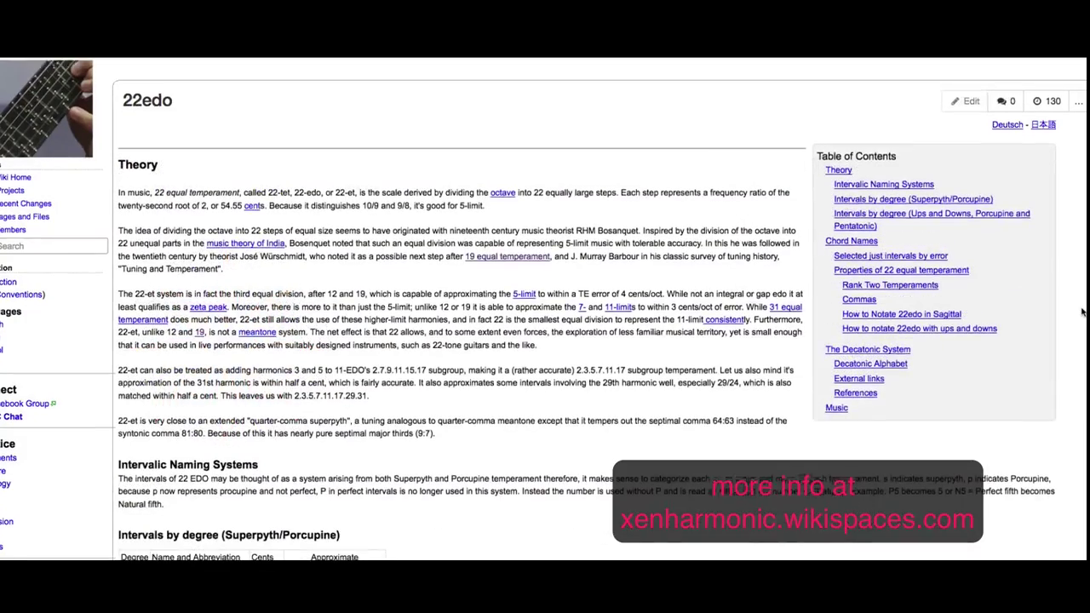
Read the Xenharmonic wiki pages on the 22edo and 5edo tunings, including their interval tables.
scroll(1081, 358, "down", 1)
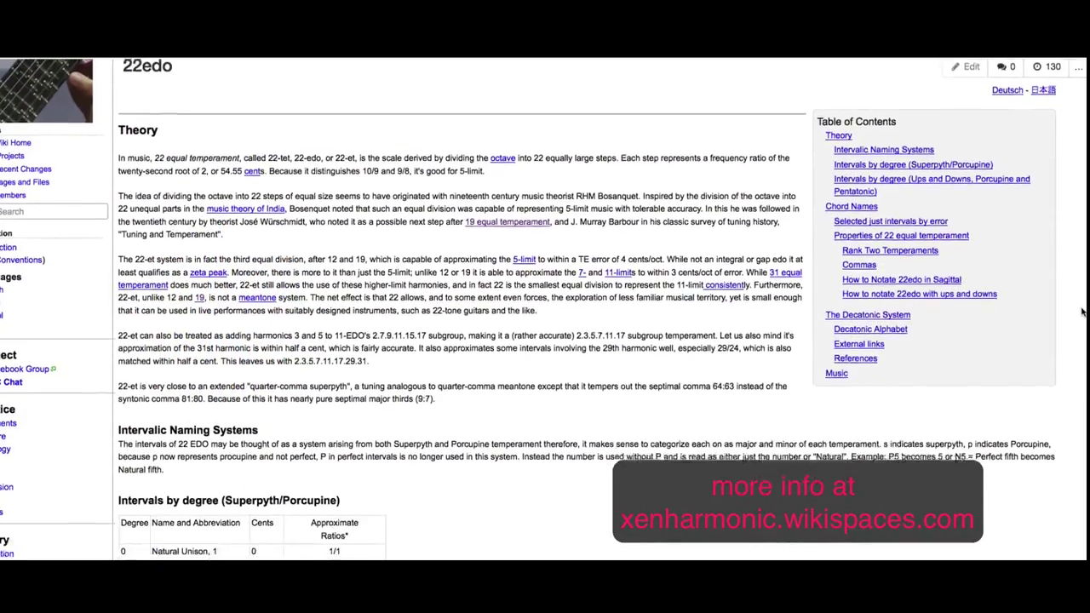
scroll(1081, 313, "down", 4)
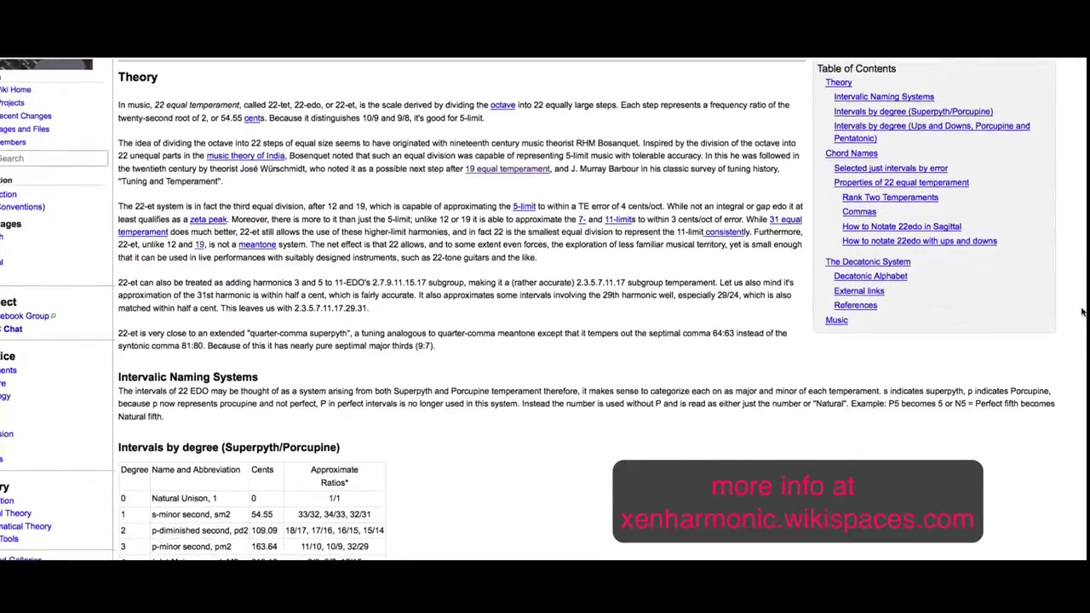
scroll(1081, 312, "down", 2)
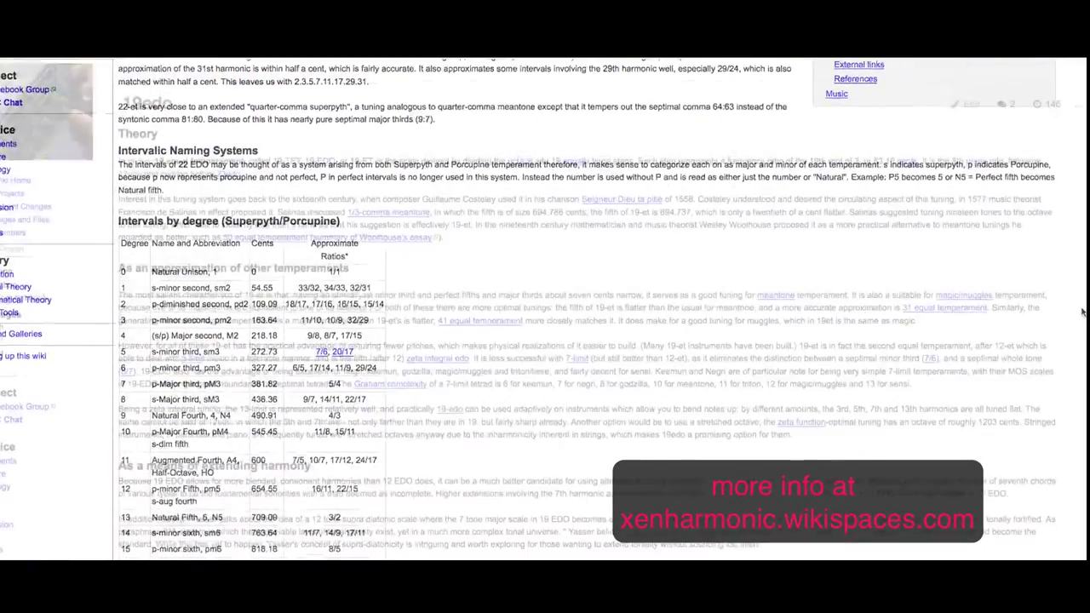
scroll(1079, 363, "down", 4)
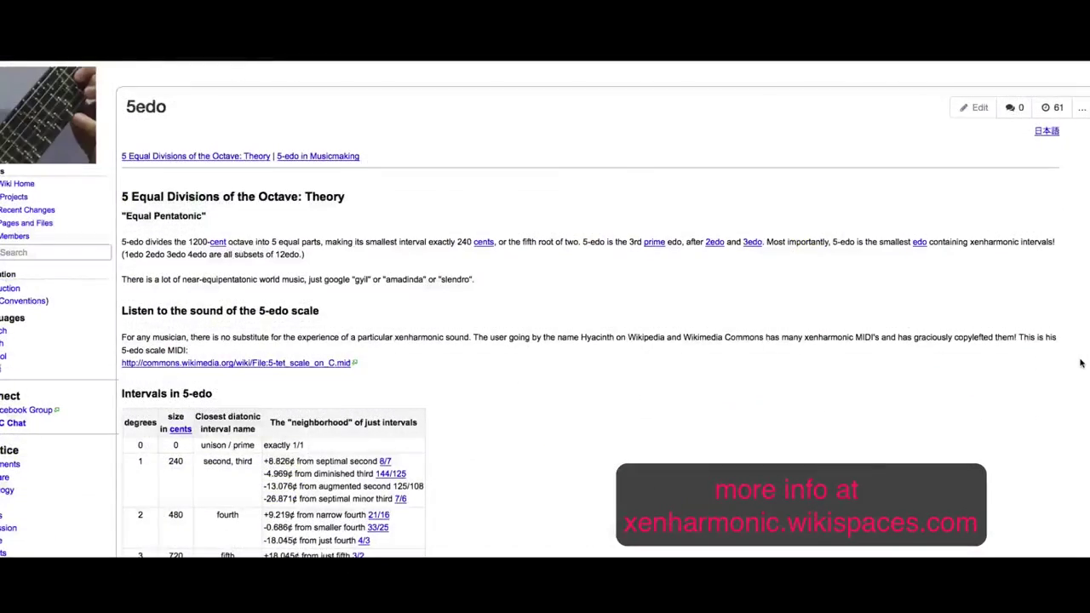
scroll(1080, 363, "down", 2)
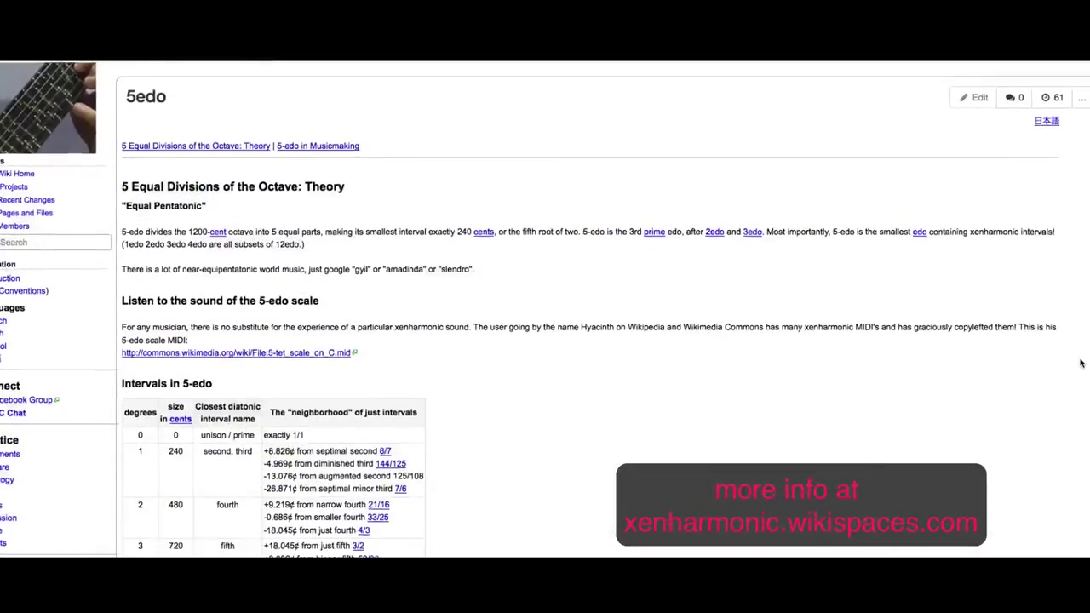
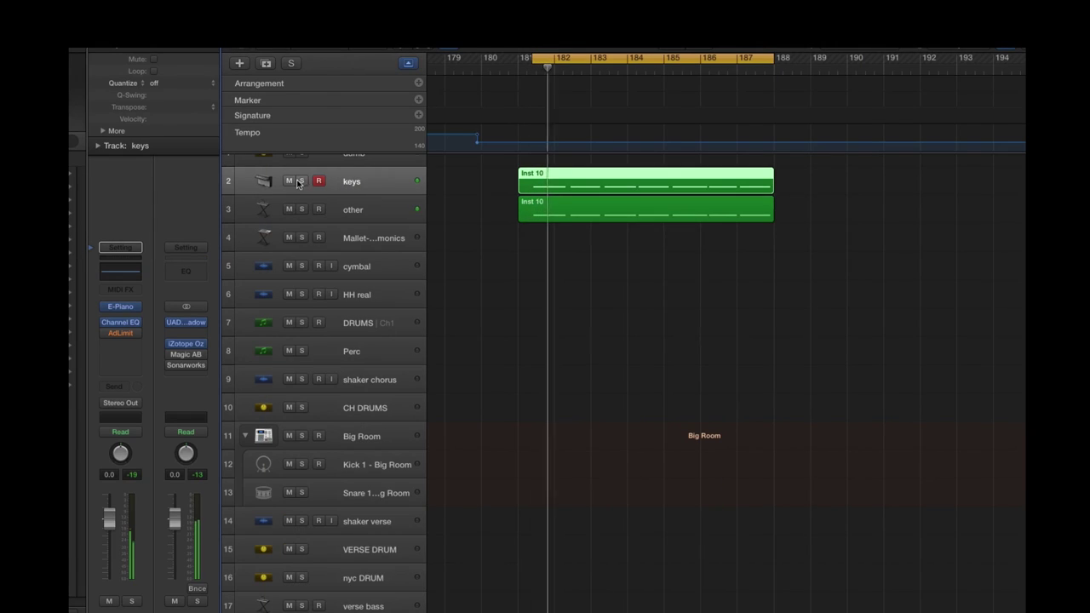
Solo the keys and other tracks and toggle the keys solo to compare their sounds during playback.
left_click(302, 180)
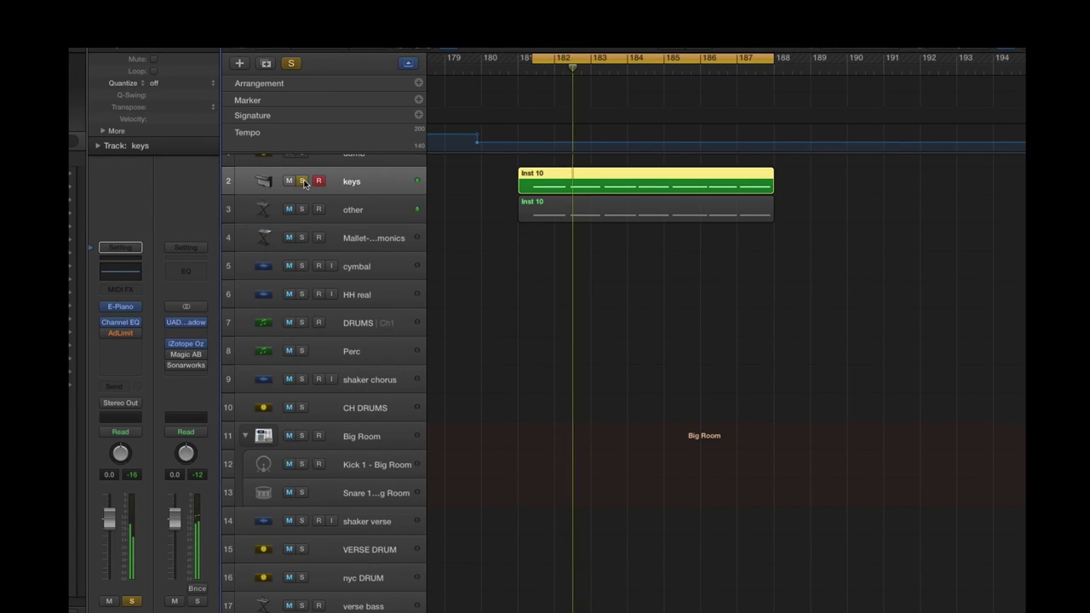
left_click(302, 209)
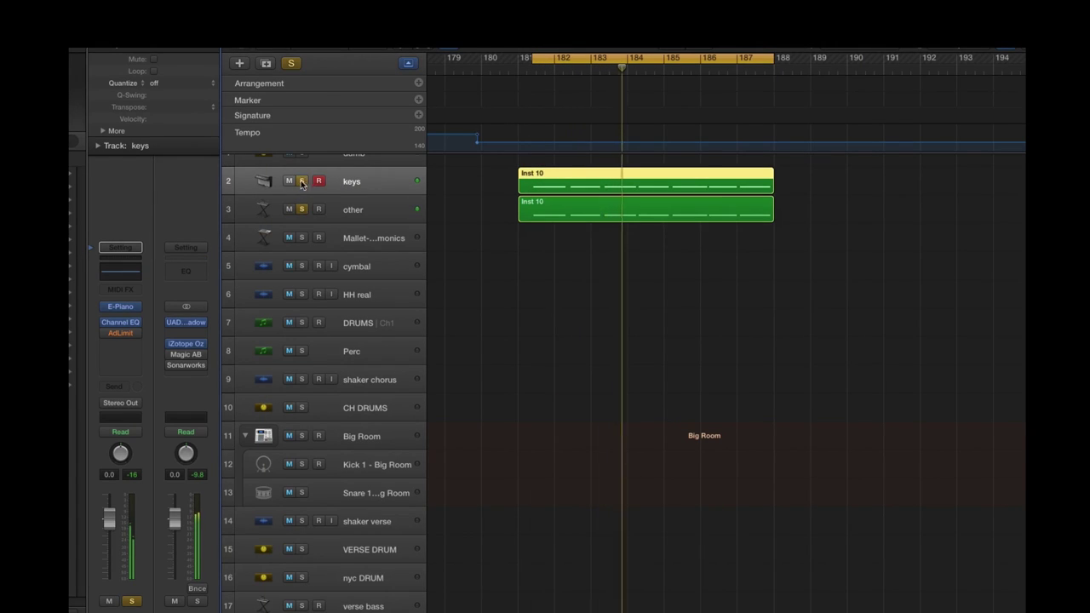
left_click(301, 181)
left_click(302, 180)
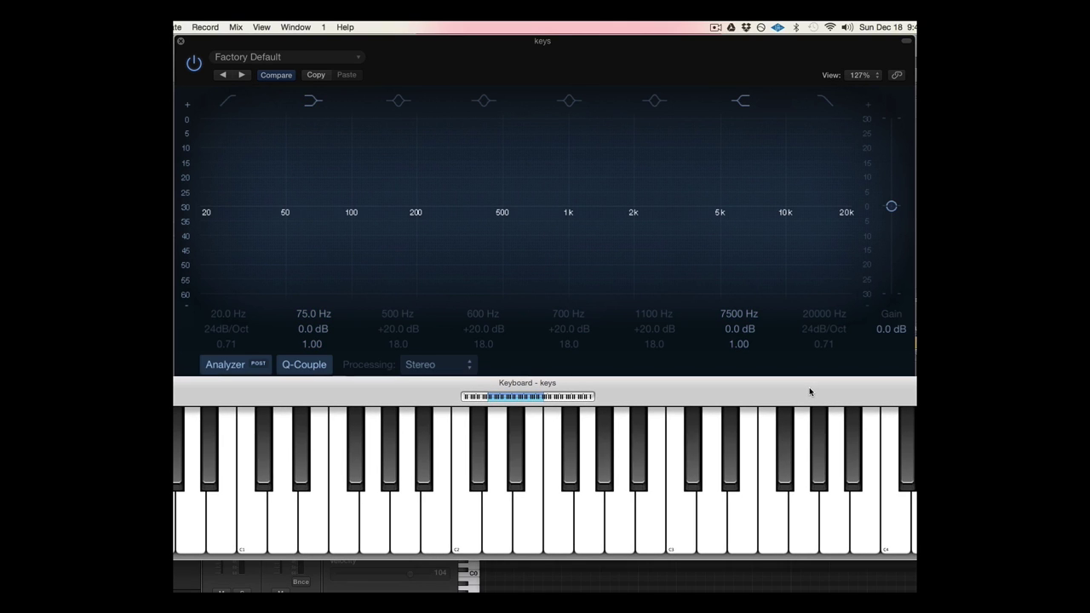
Play G#1 on the keys instrument's on-screen keyboard and examine its harmonics in the Channel EQ analyzer.
left_click(389, 442)
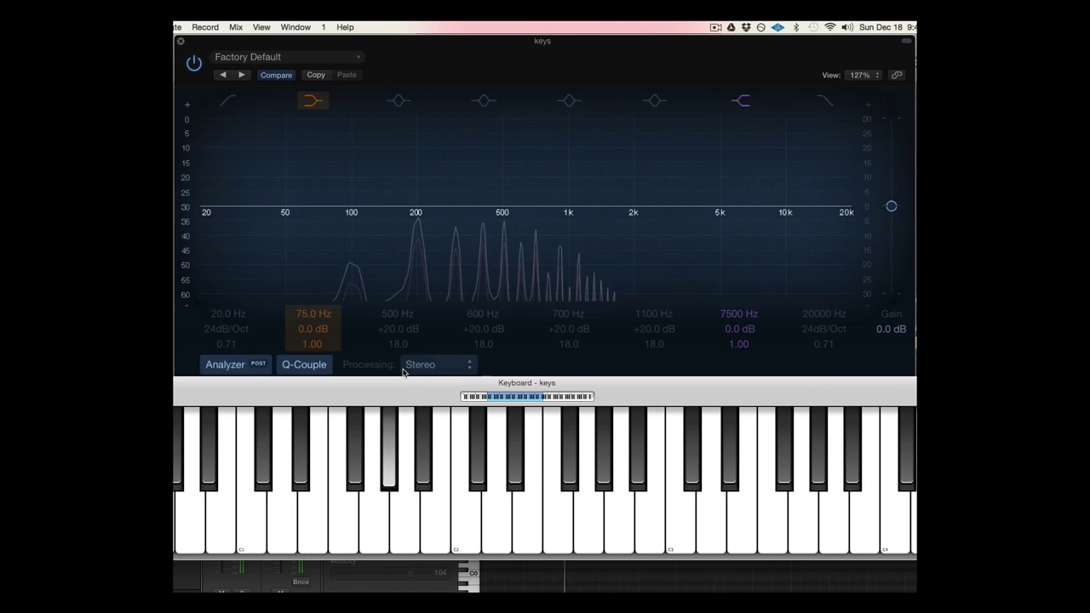
left_click(391, 444)
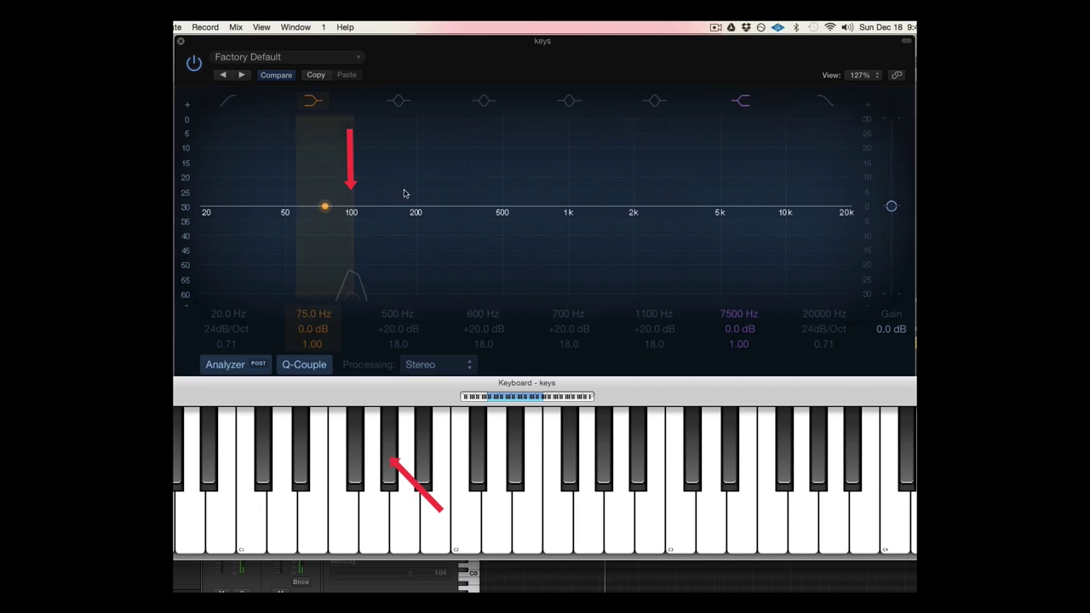
left_click(429, 42)
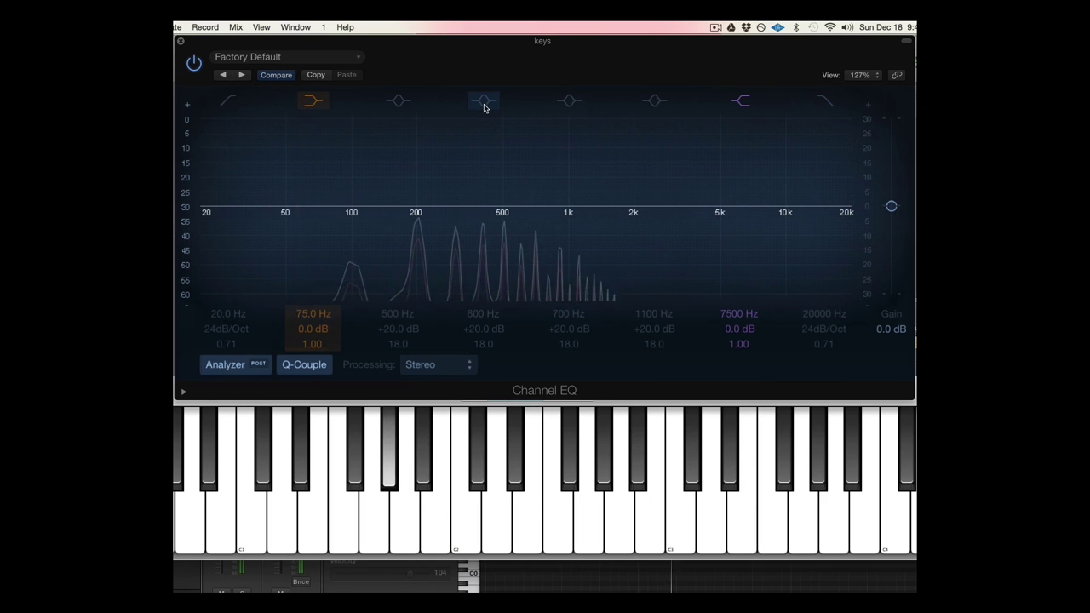
Toggle the 500 Hz, +20 dB band of the Channel EQ to single out that harmonic of the note.
left_click(399, 102)
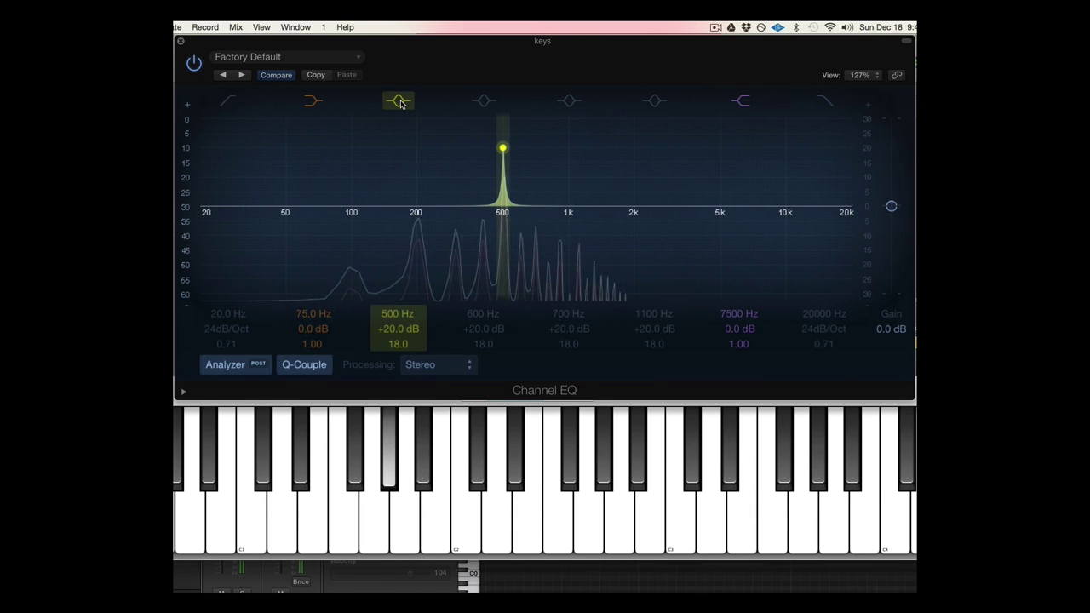
left_click(400, 101)
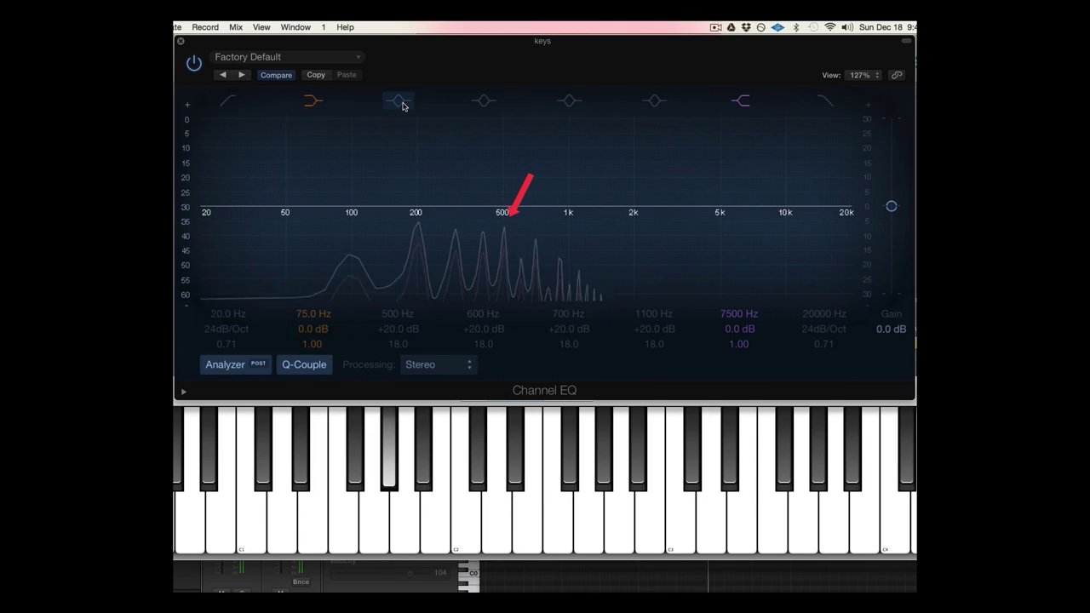
left_click(399, 103)
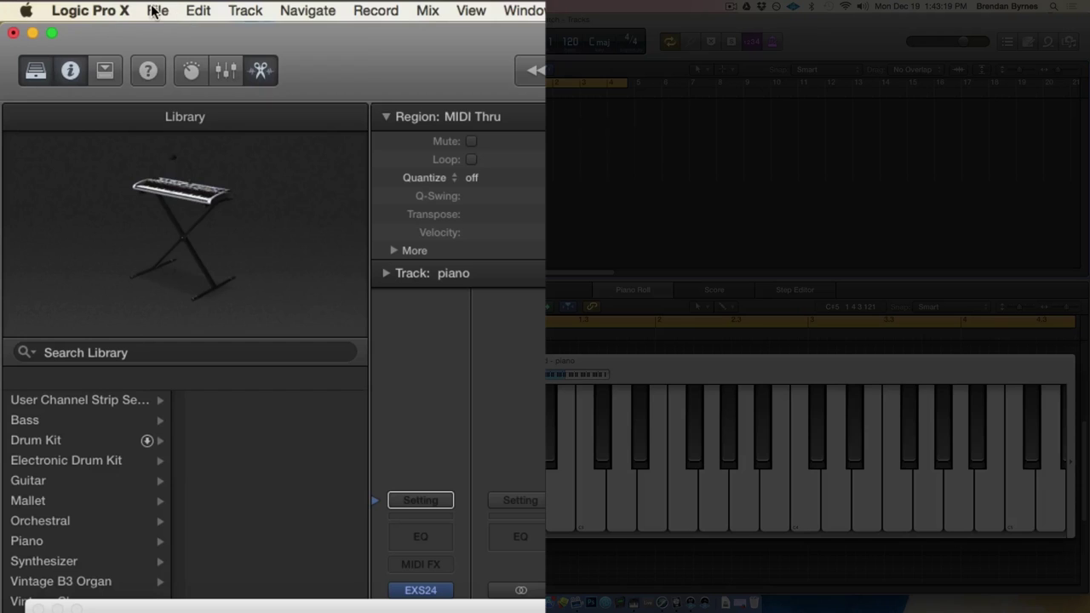
Open the Tuning page of the project settings.
left_click(156, 10)
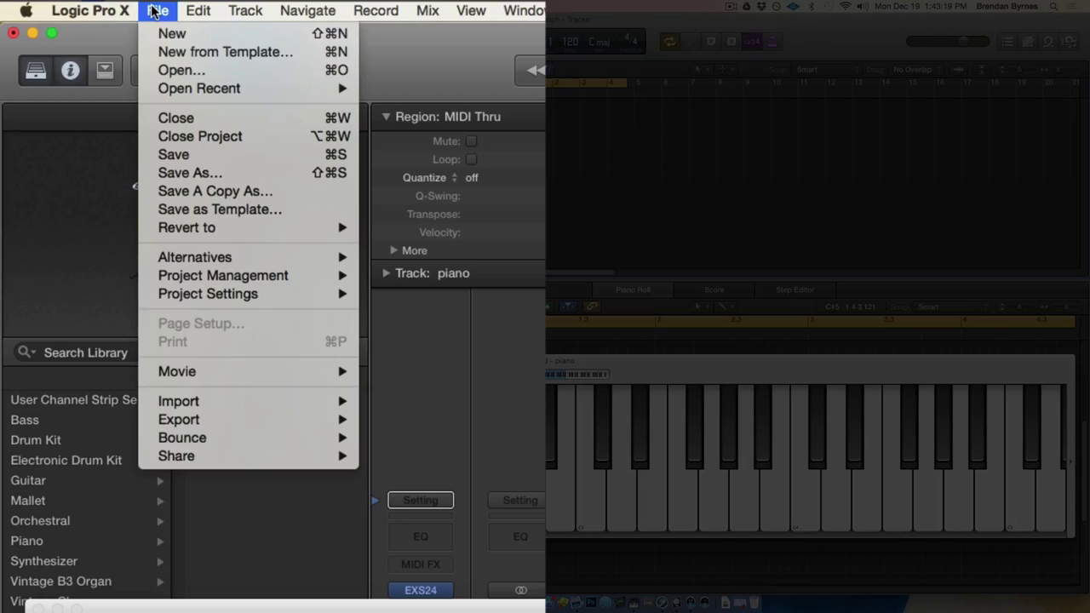
mouse_move(231, 302)
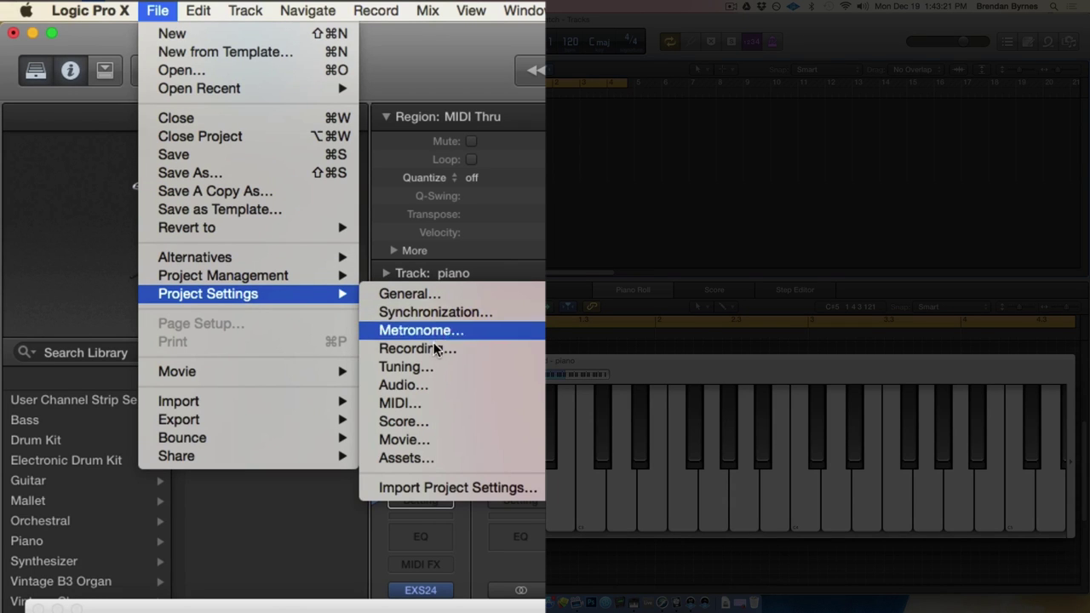
left_click(417, 367)
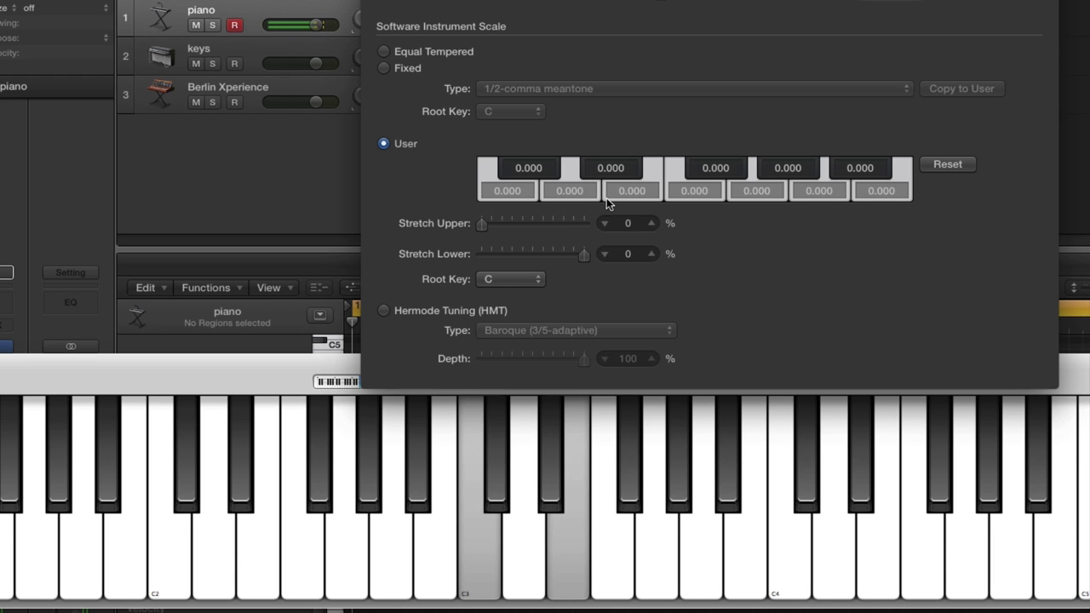
Tune the E key of the User scale to -14 cents, comparing it against 0 before restoring -14.
left_click_drag(613, 189, 645, 192)
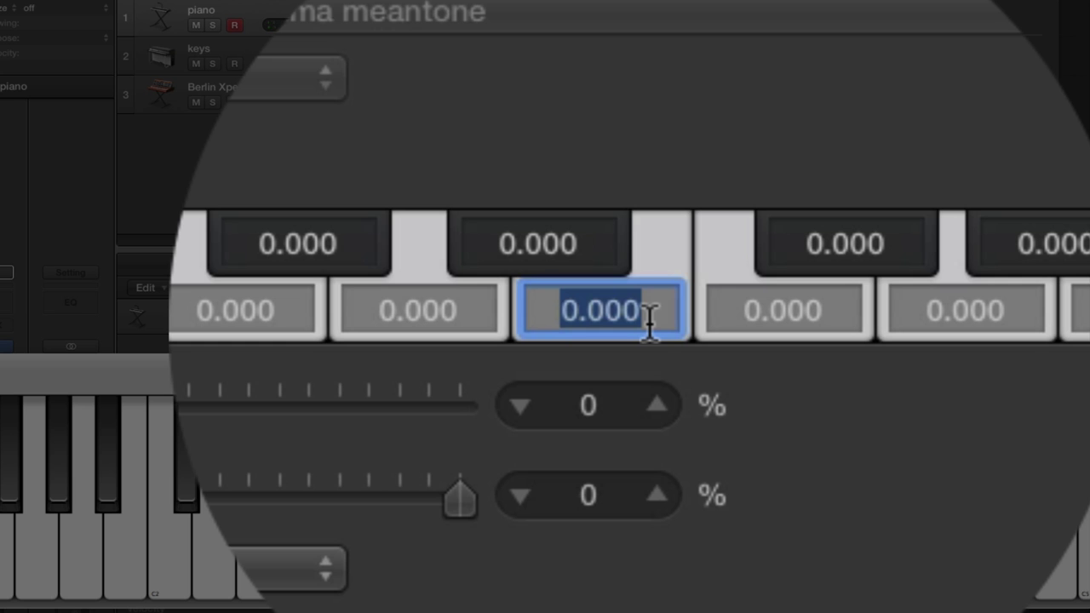
type("-14")
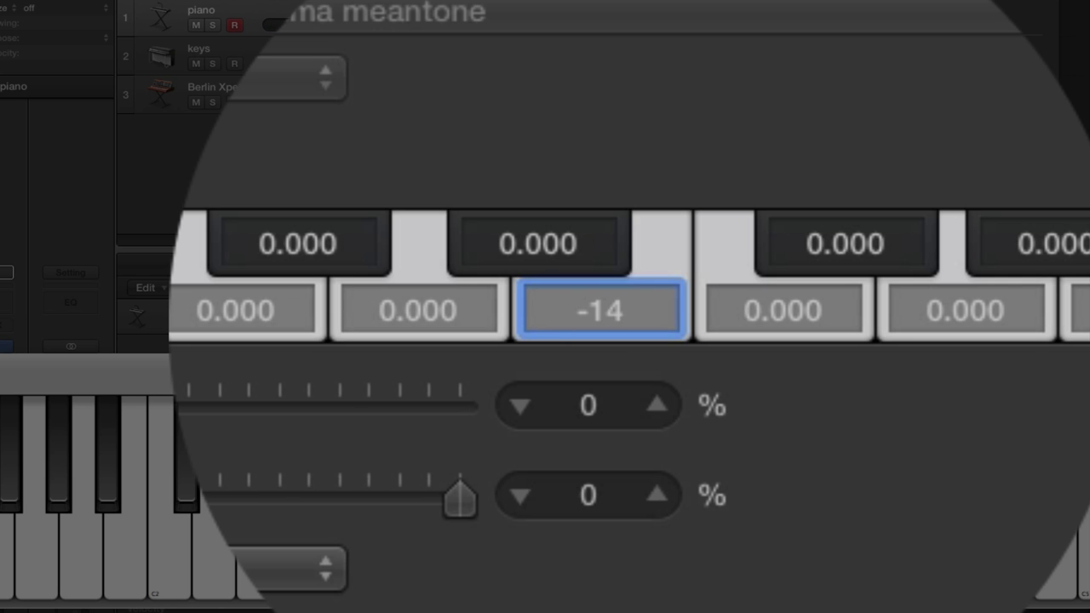
key("Return")
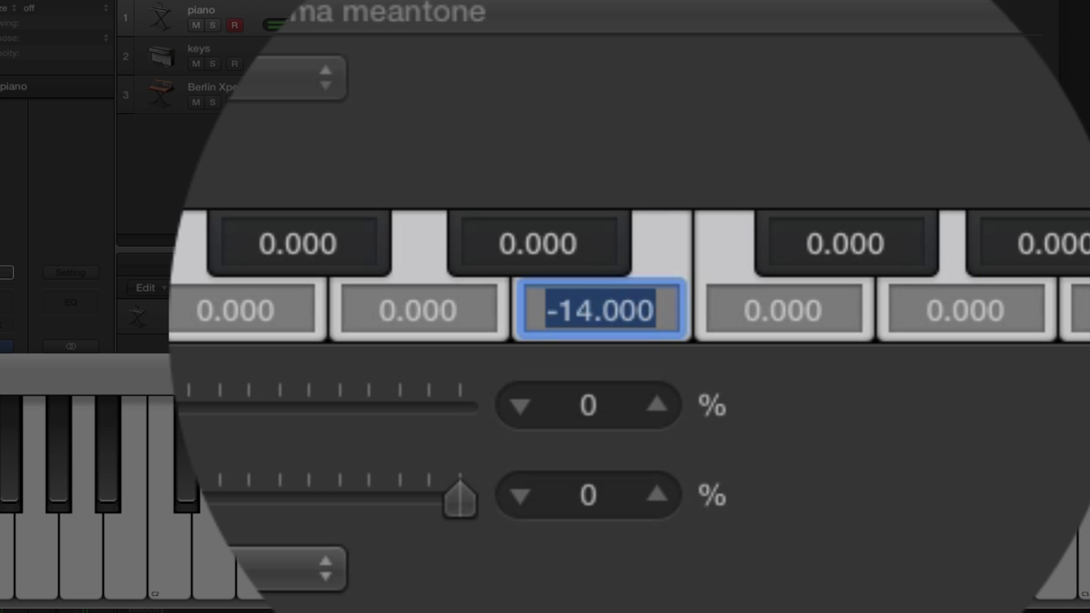
type("0")
key("Return")
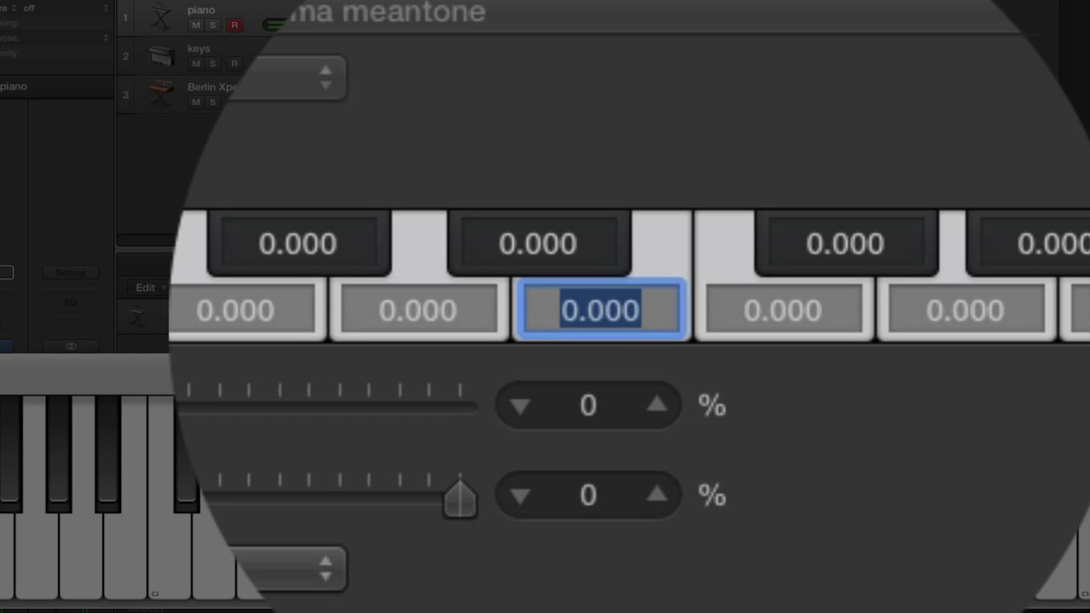
type("-14")
key("Return")
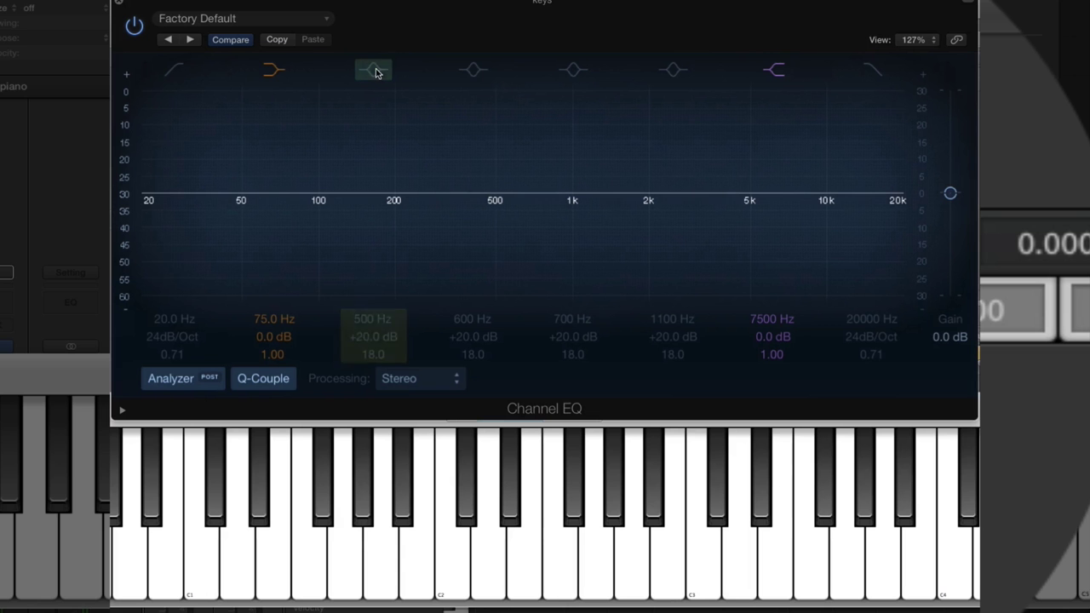
Toggle the 600 Hz, +20 dB band of the keys Channel EQ to single out that harmonic.
left_click(474, 71)
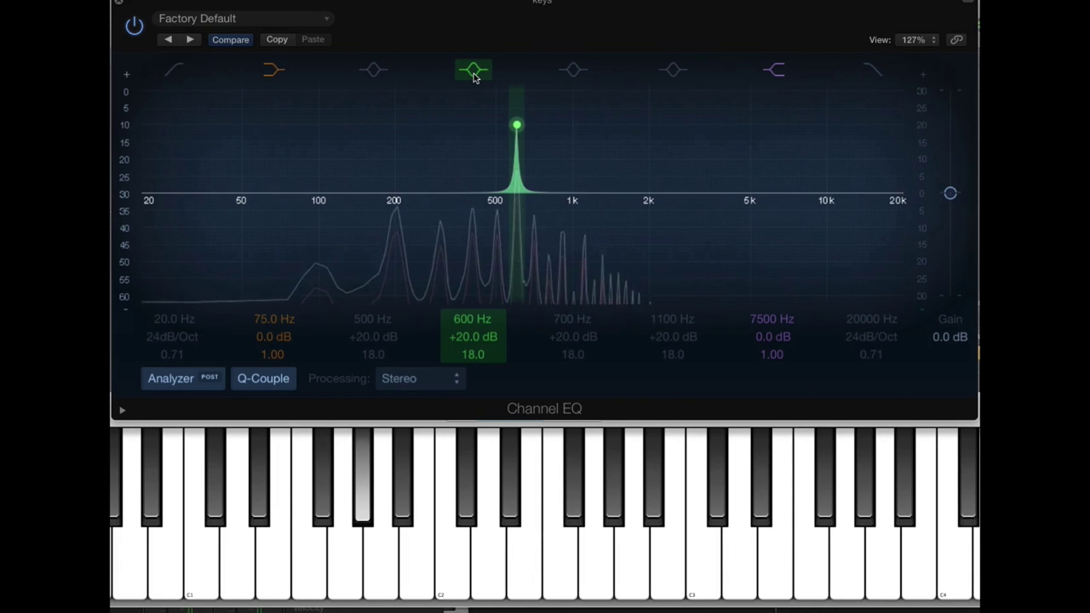
left_click(474, 74)
left_click(474, 73)
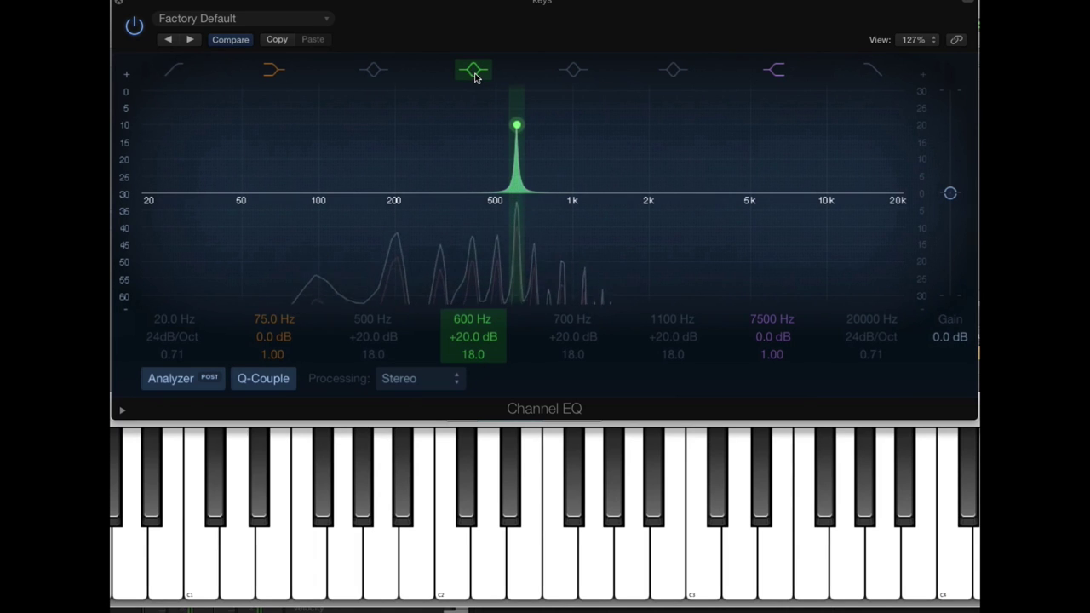
Toggle the 500 Hz and 600 Hz EQ bands to compare both boosted harmonics, leaving both bands off.
left_click(369, 75)
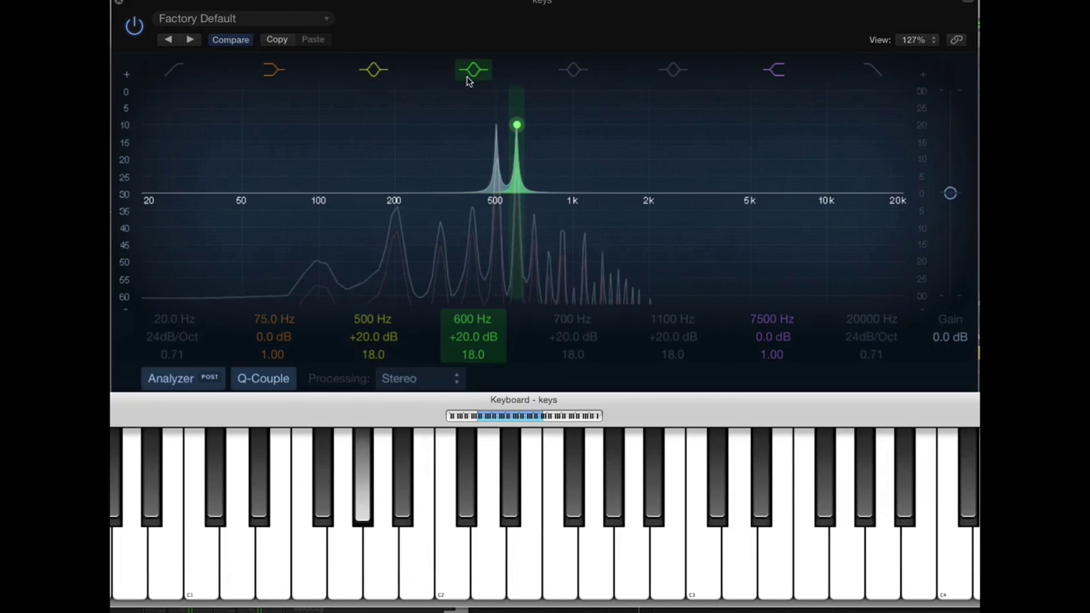
left_click(470, 75)
left_click(369, 77)
left_click(370, 77)
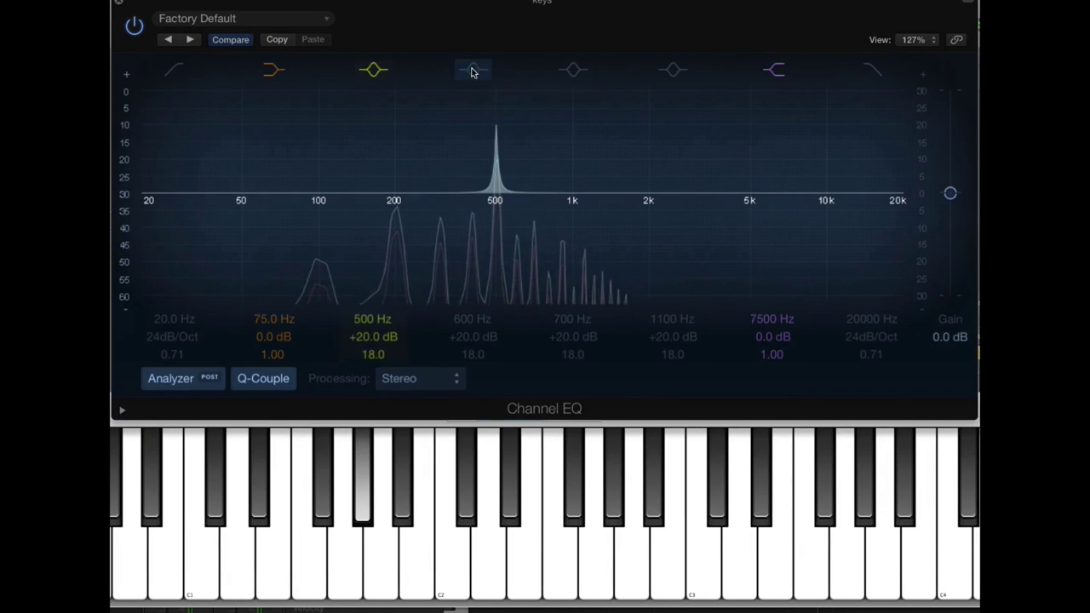
left_click(472, 71)
left_click(474, 72)
left_click(475, 72)
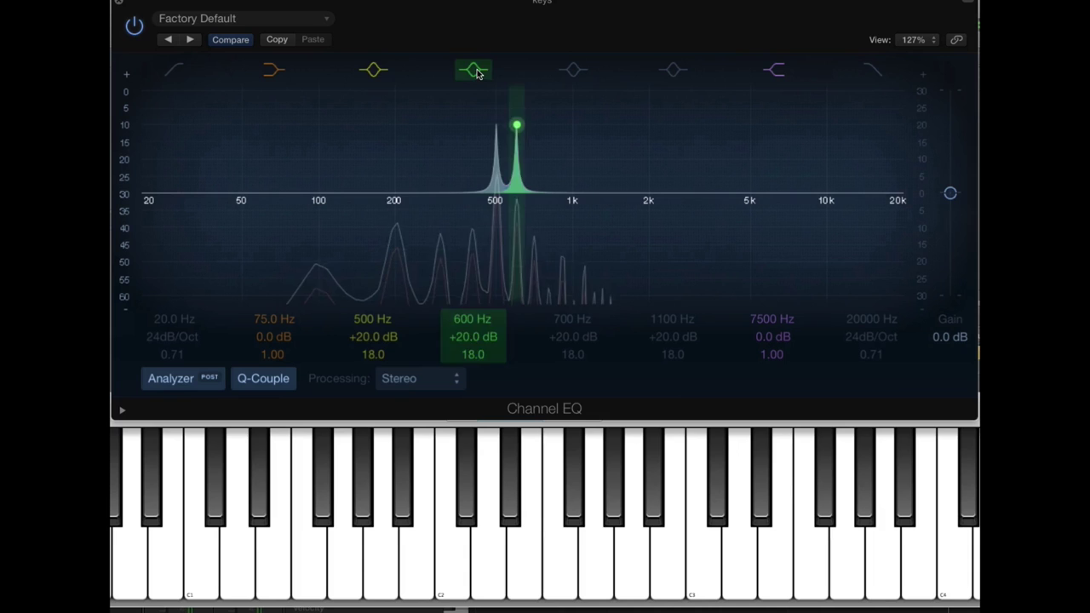
left_click(476, 73)
left_click(372, 70)
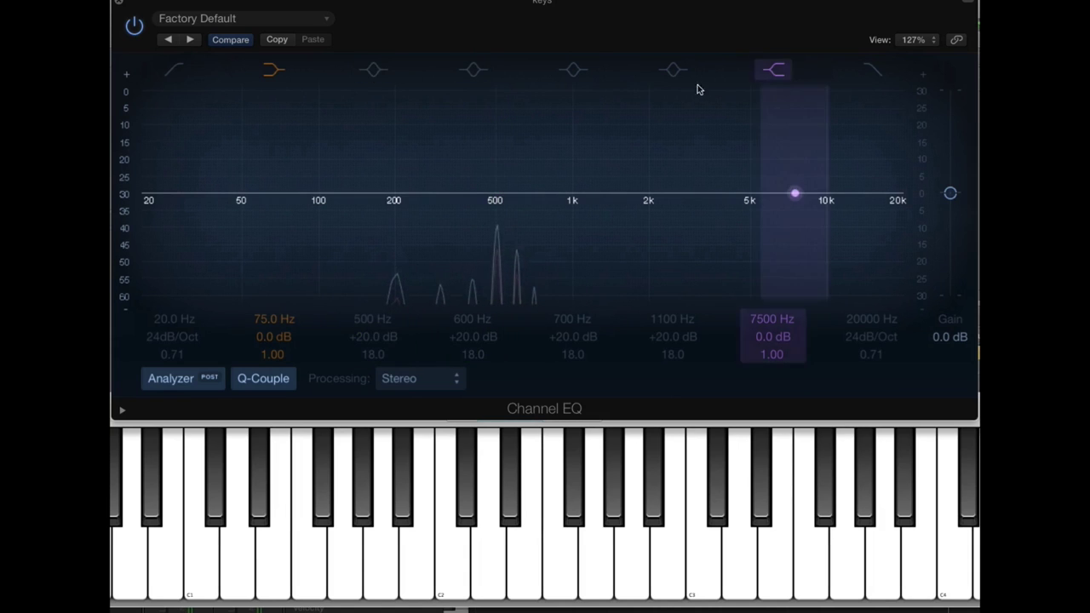
Toggle the 700 Hz, +20 dB band of the Channel EQ to single out the seventh harmonic.
left_click(574, 71)
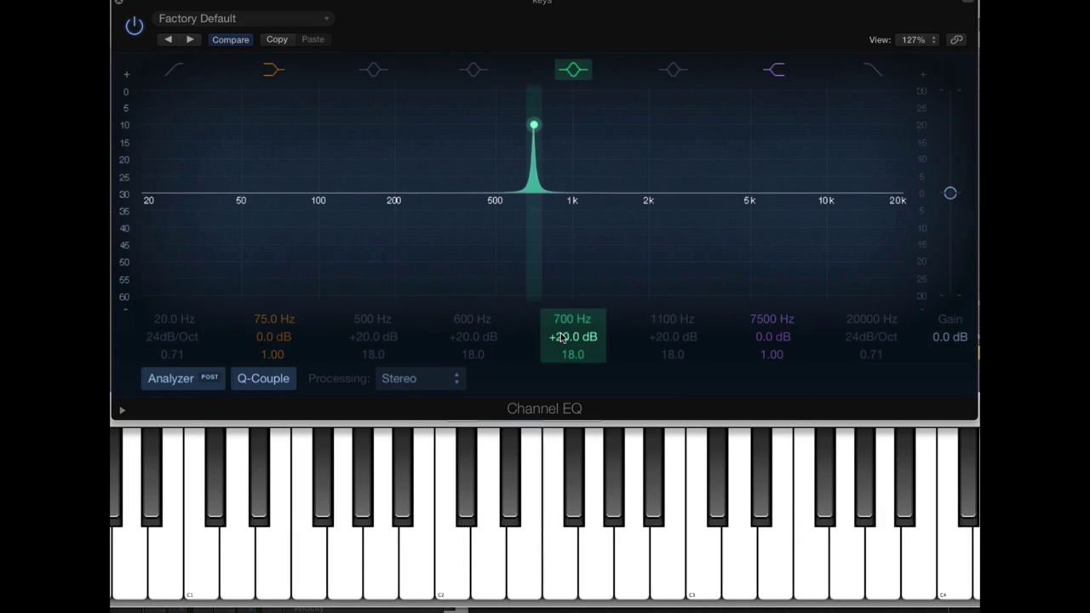
left_click(574, 66)
left_click(573, 68)
left_click(574, 68)
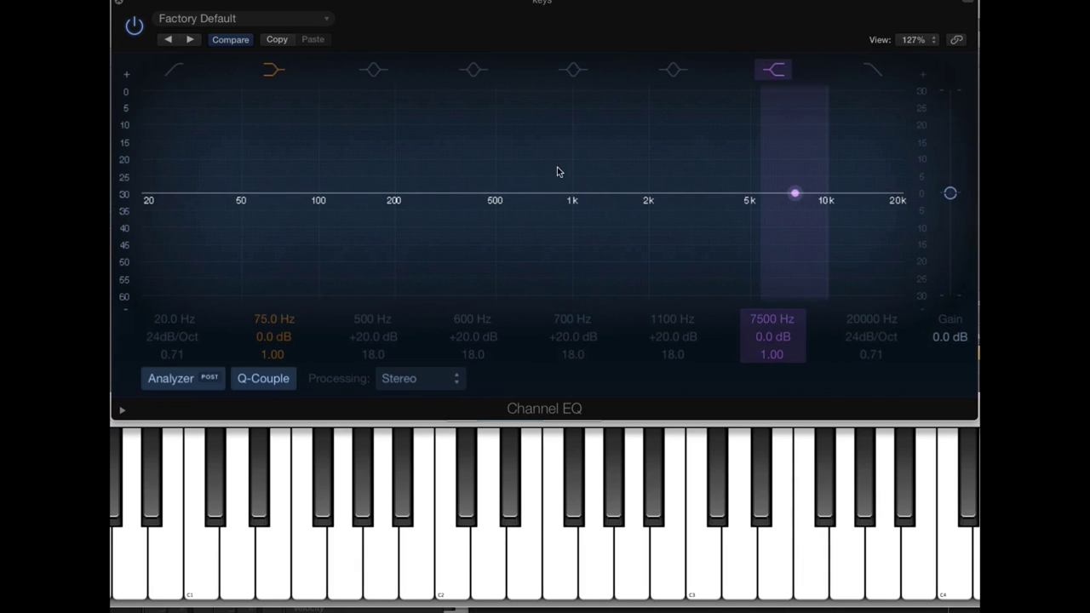
left_click(575, 71)
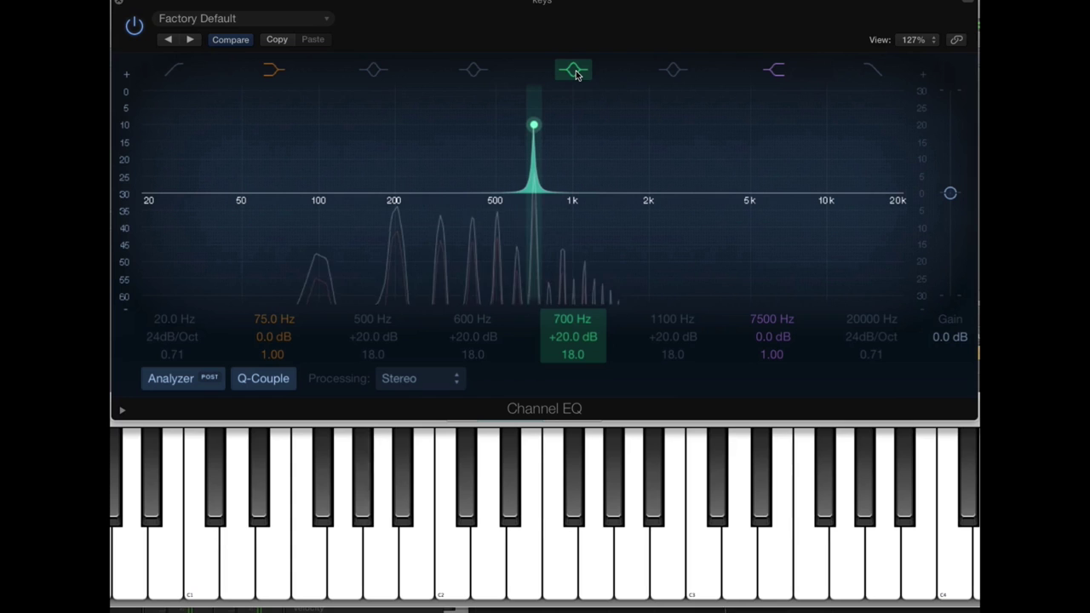
left_click(576, 69)
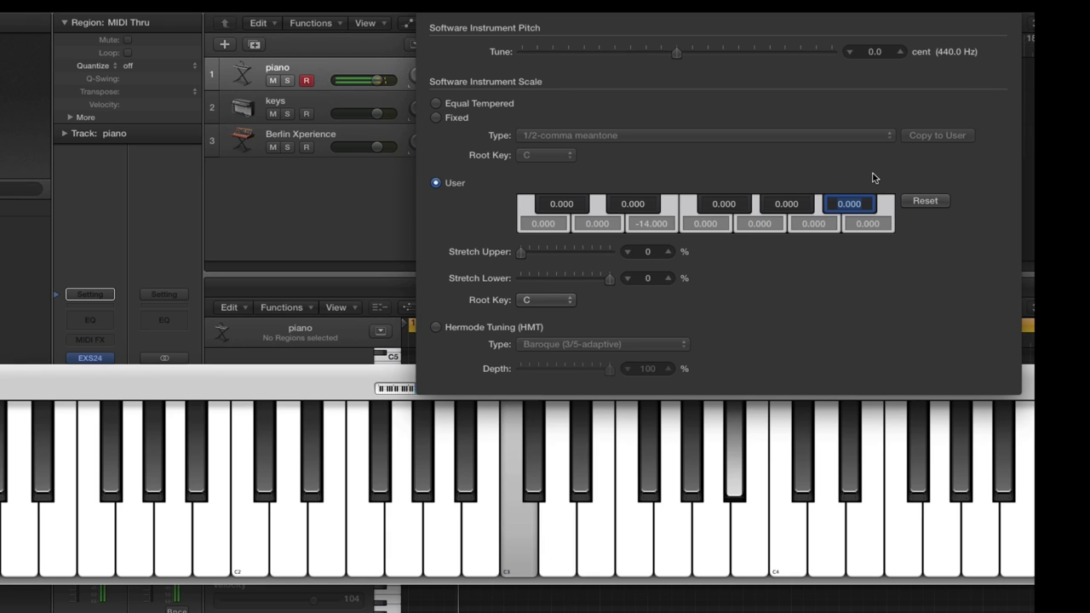
Tune the A# key of the User scale to -31 cents.
type("-31")
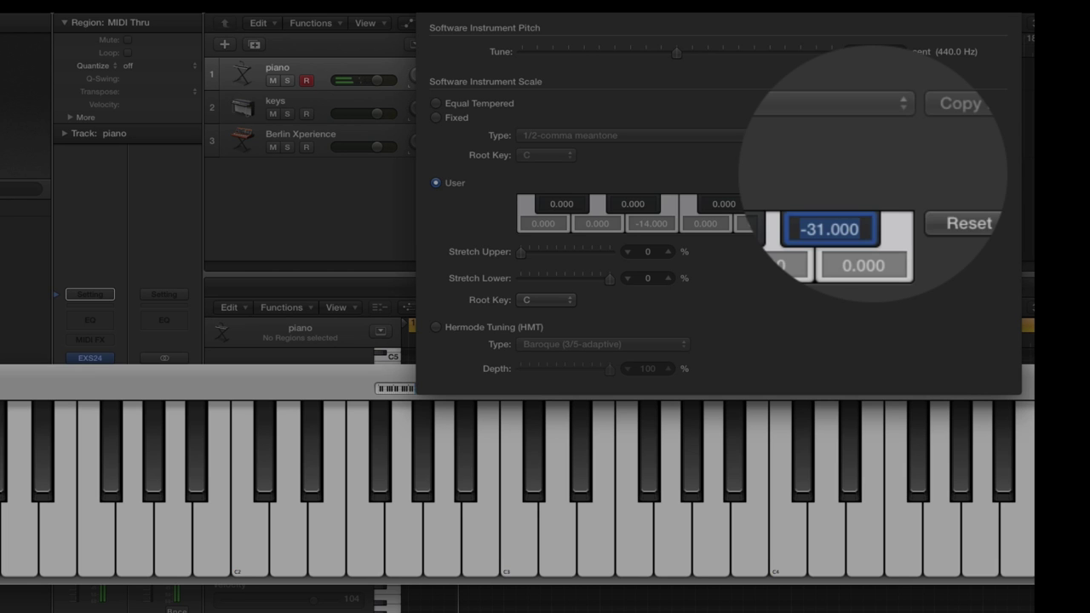
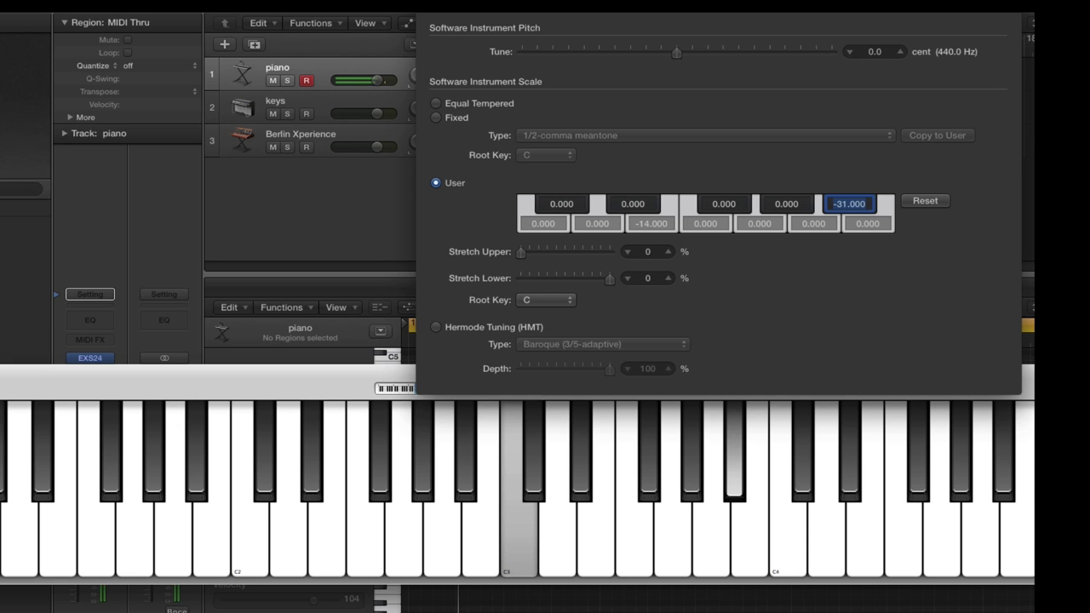
Set the A# key of the User scale to 0 cents and back to -31 cents to compare both tunings on the piano track.
type("0")
key("Return")
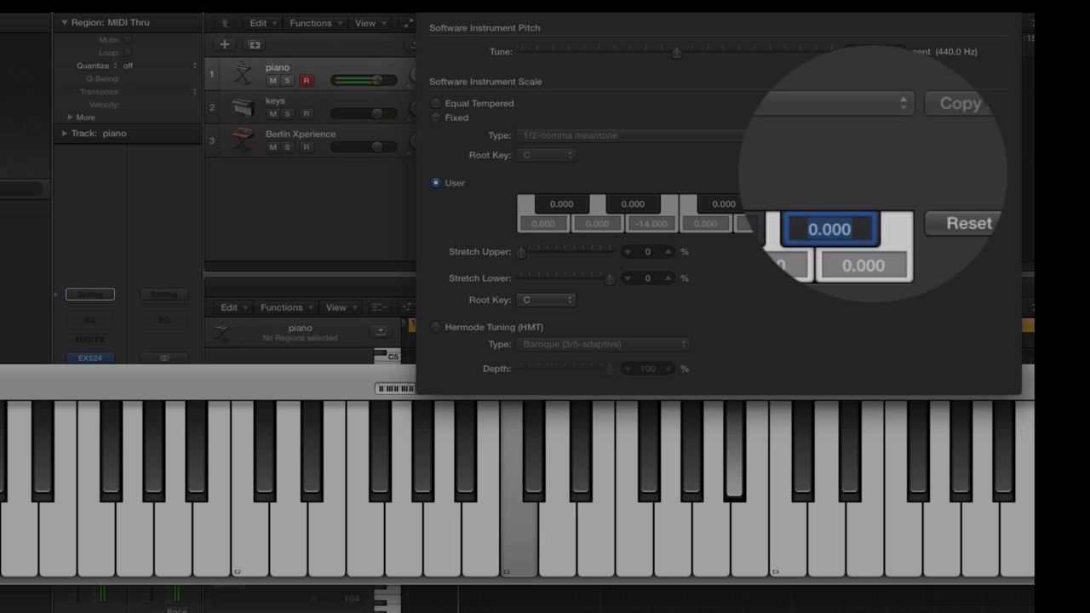
type("-31")
key("Return")
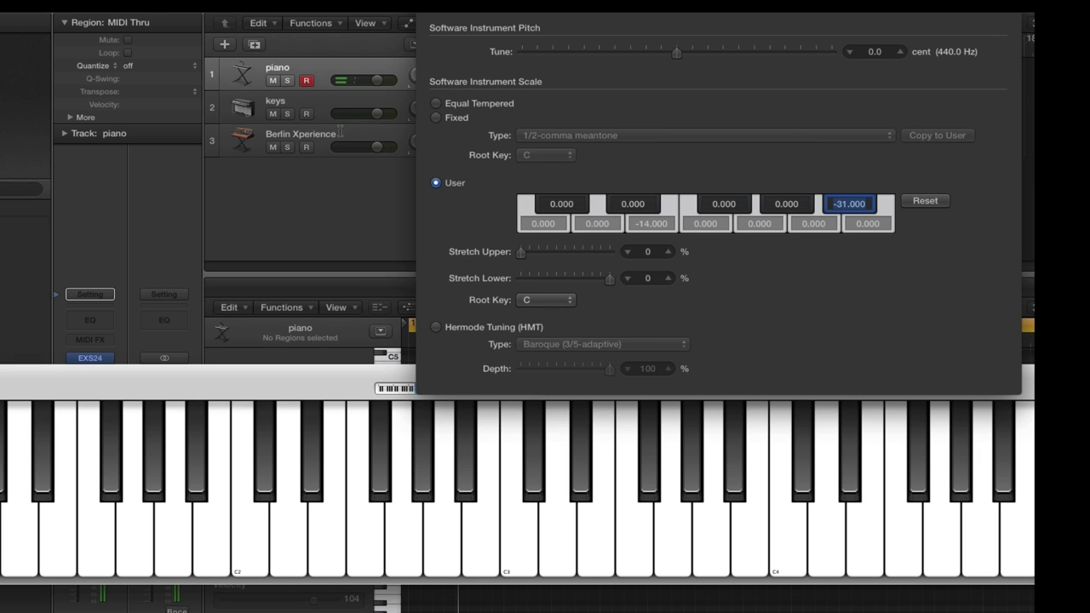
On the Berlin Xperience track, compare the User scale's A# key at 0 cents and back at -31 cents.
left_click(340, 131)
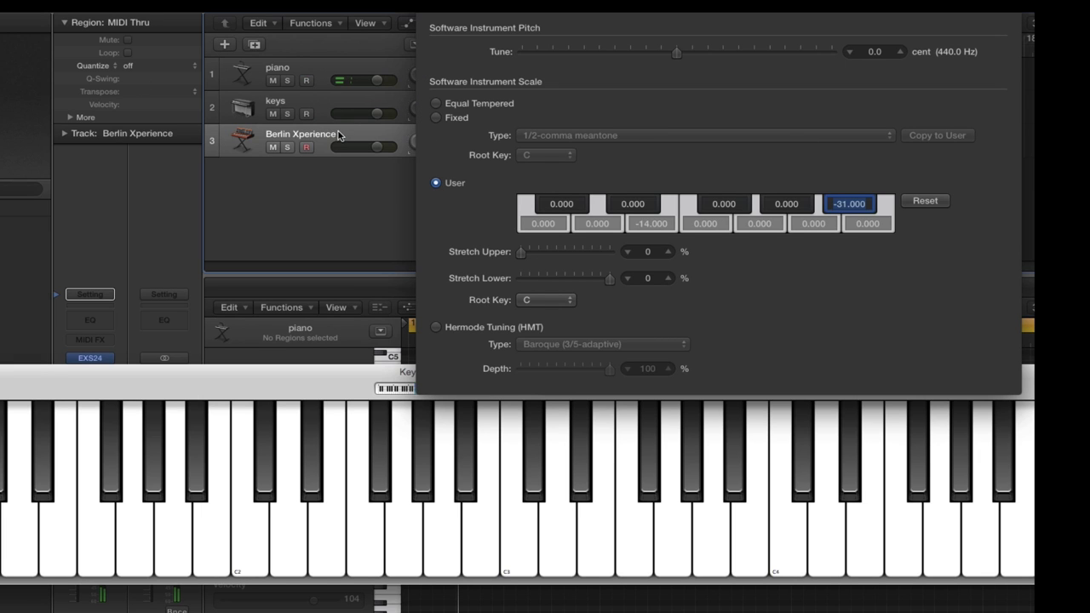
double_click(837, 203)
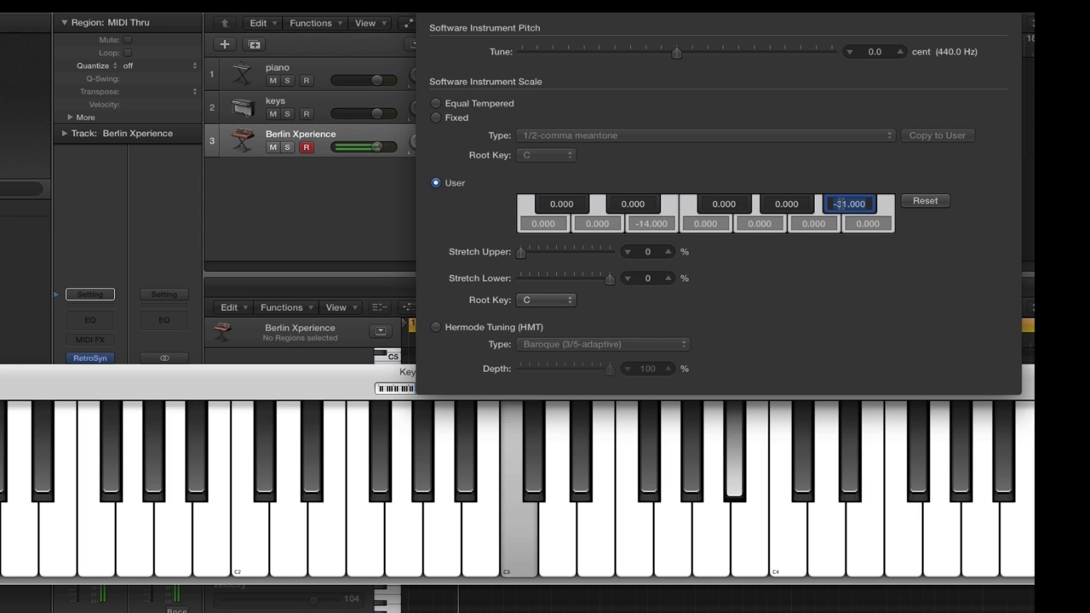
type("0")
key("Return")
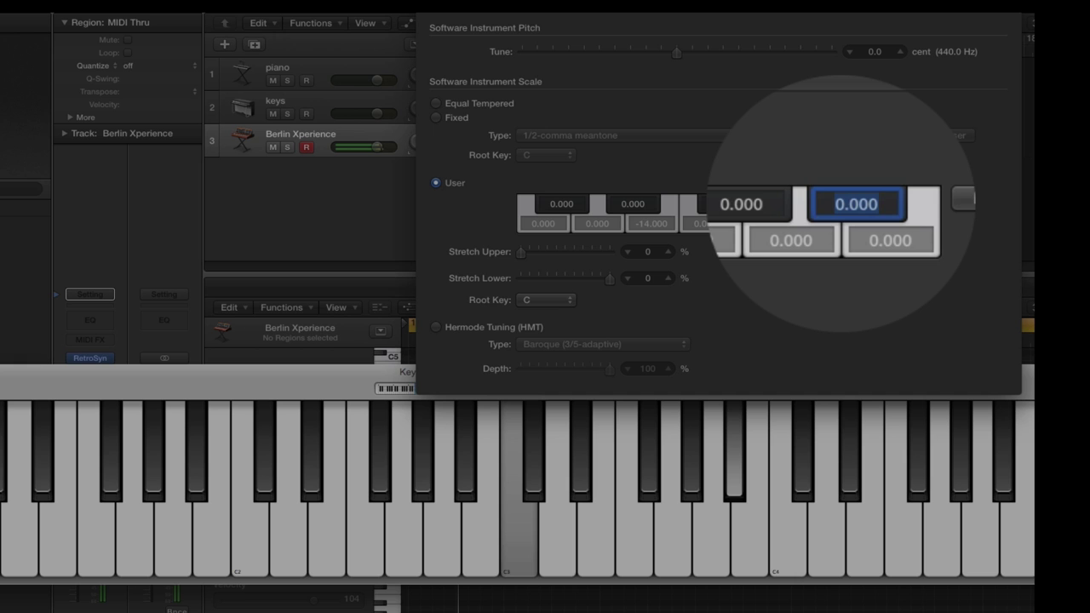
type("-31")
key("Return")
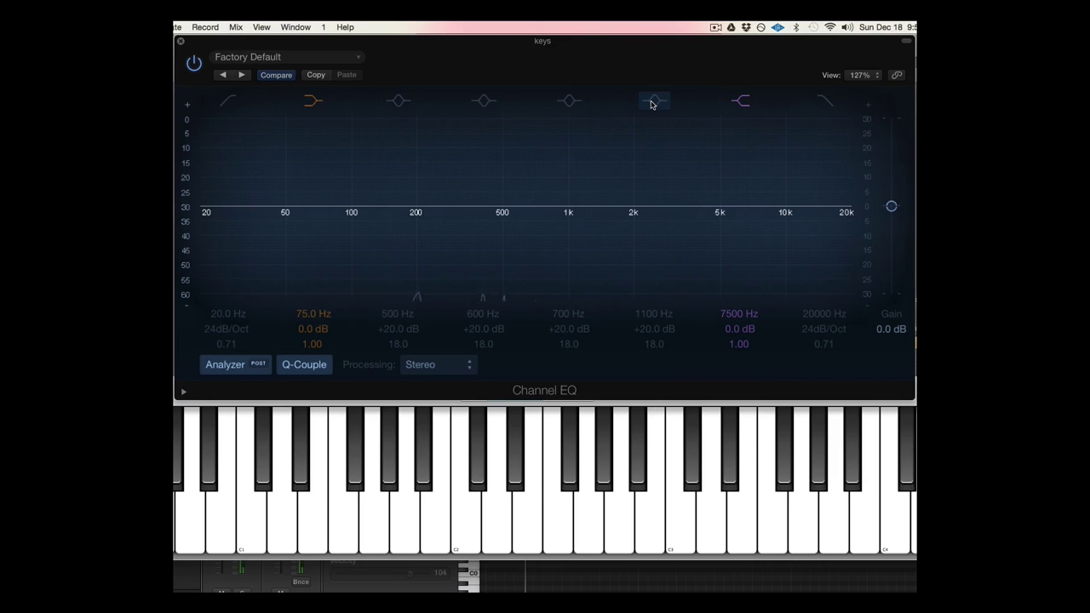
Toggle the 1100 Hz, +20 dB band of the keys Channel EQ to single out the eleventh harmonic.
left_click(651, 104)
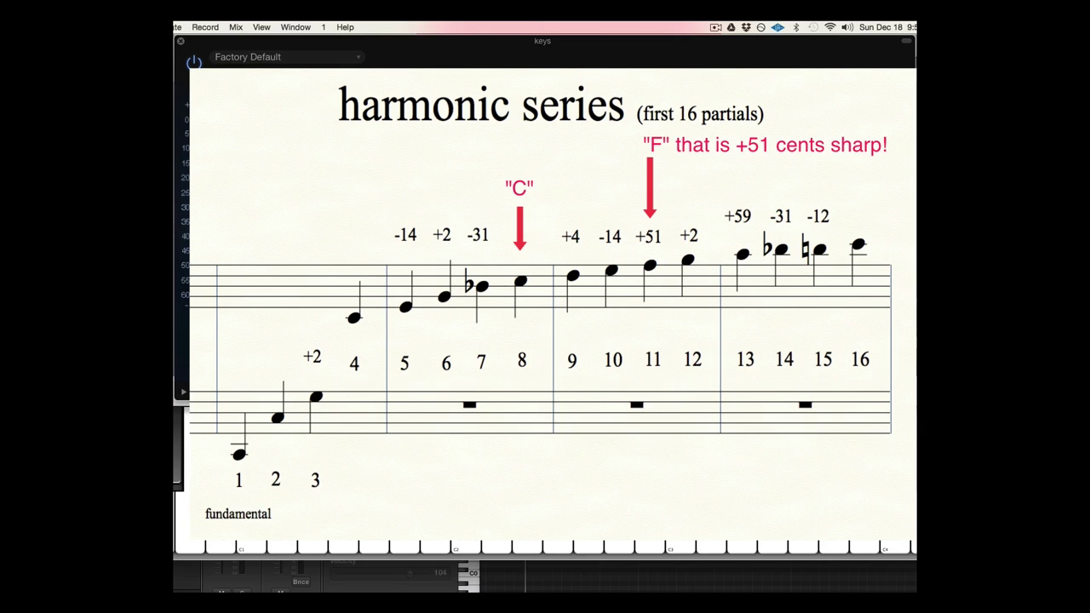
left_click(654, 104)
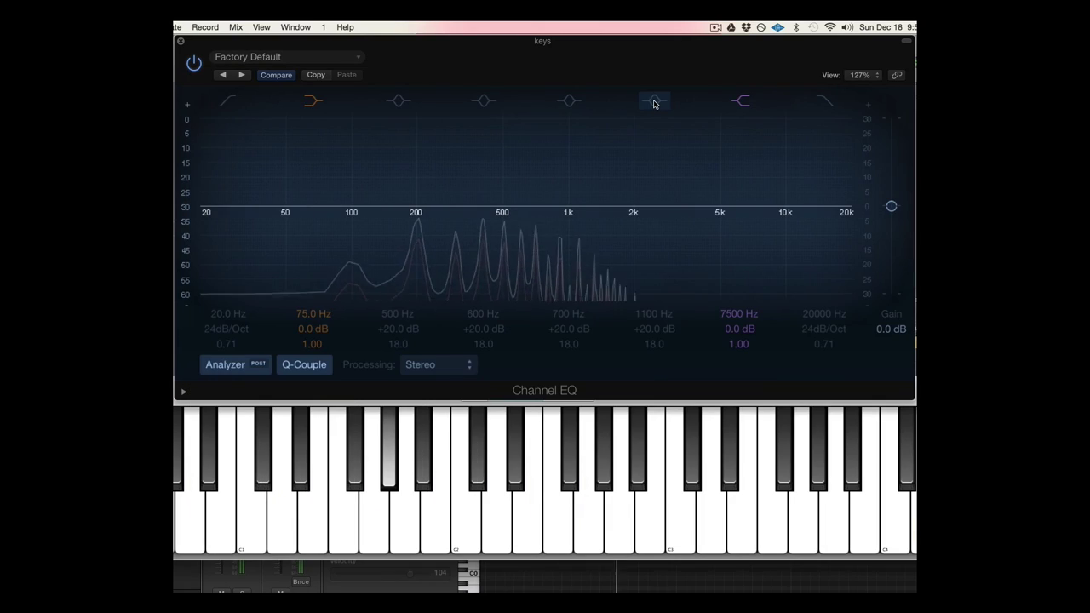
left_click(653, 104)
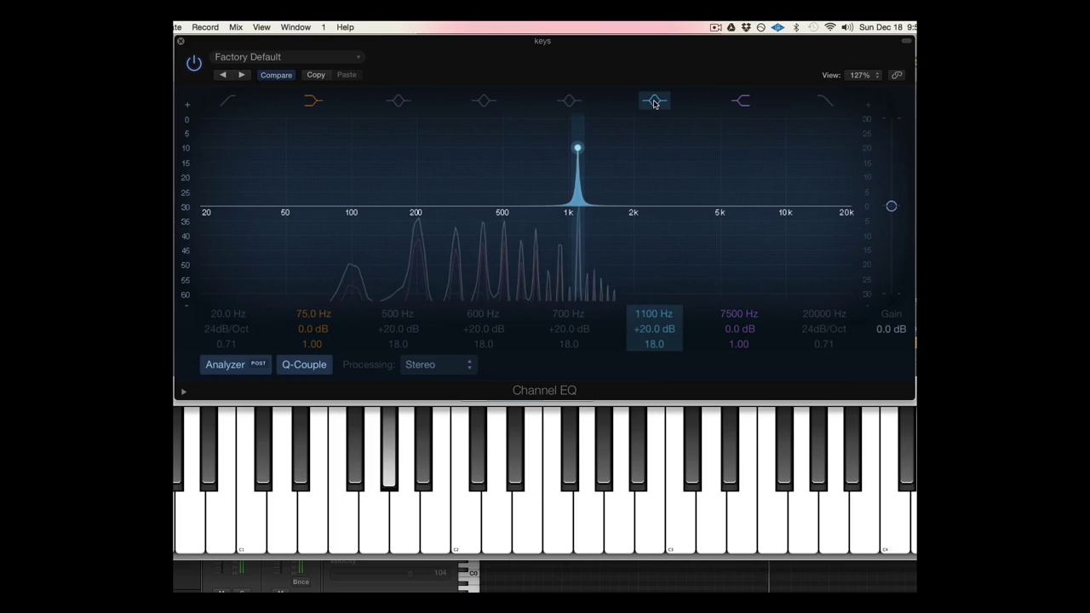
left_click(654, 104)
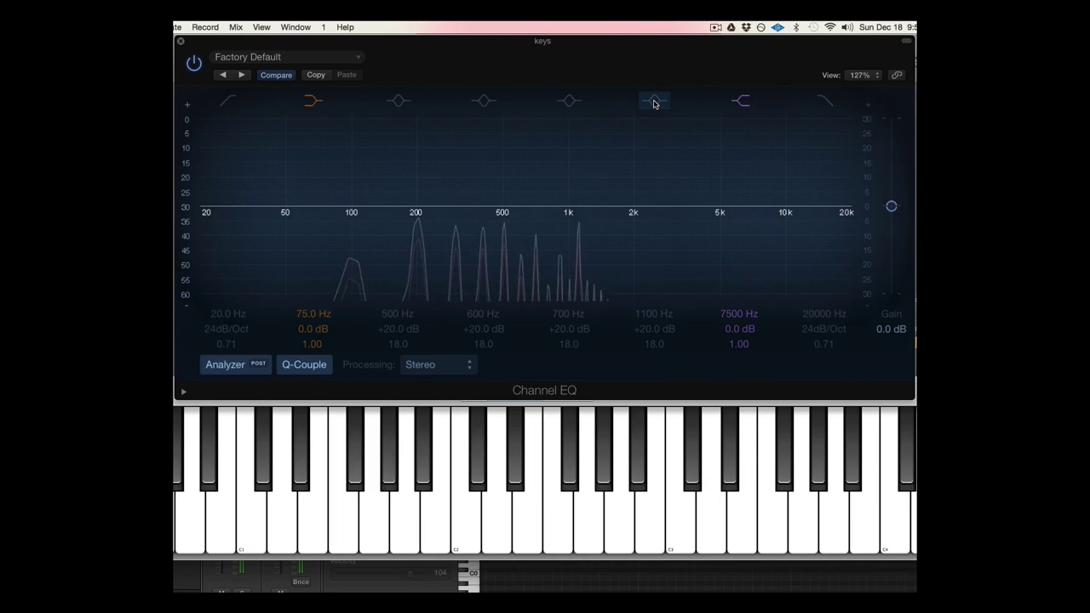
left_click(654, 103)
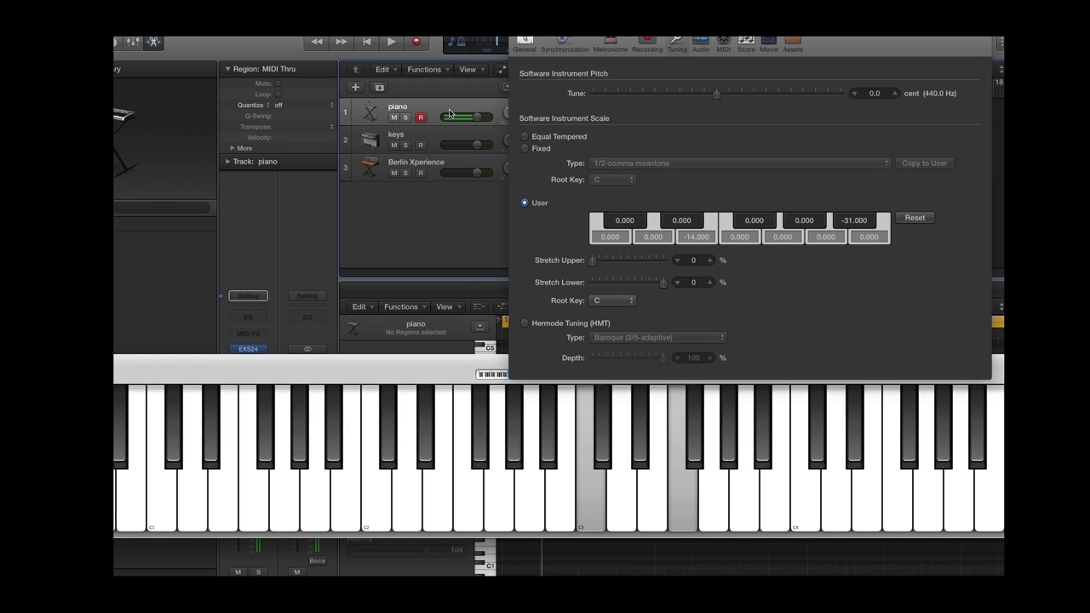
Tune the F key of the User scale to 51 cents.
double_click(734, 237)
type("51")
key("Return")
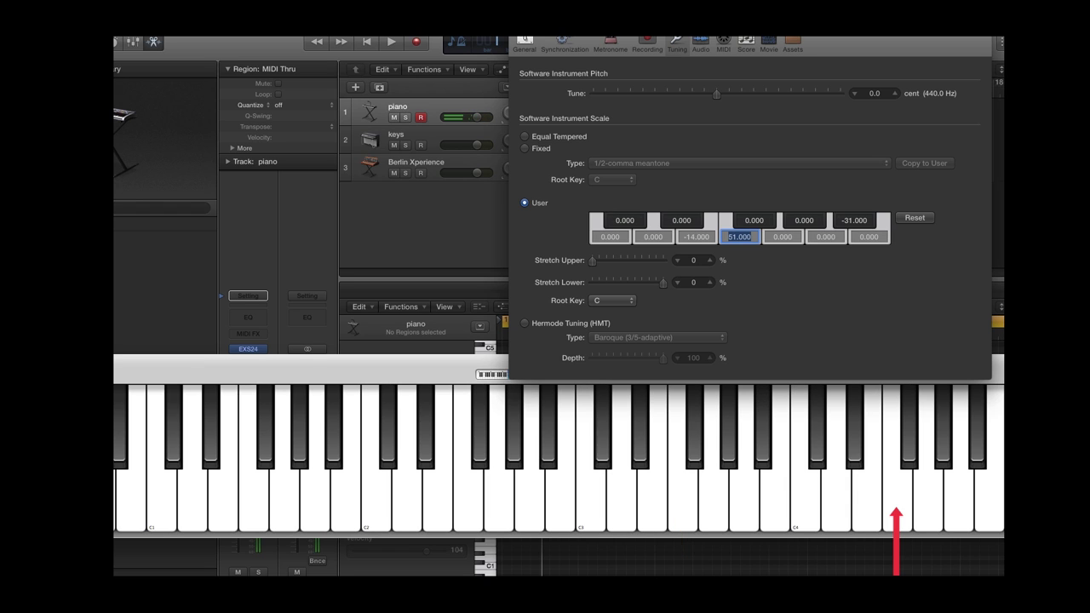
Select the Berlin Xperience track and tune the G# key of the User scale to 41 cents.
left_click(456, 162)
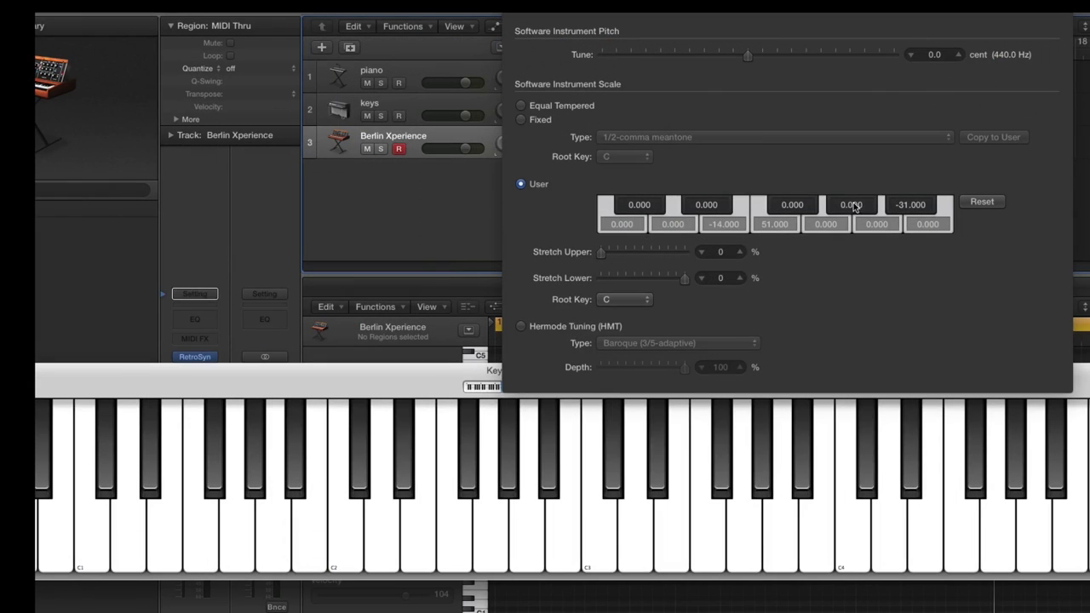
double_click(842, 209)
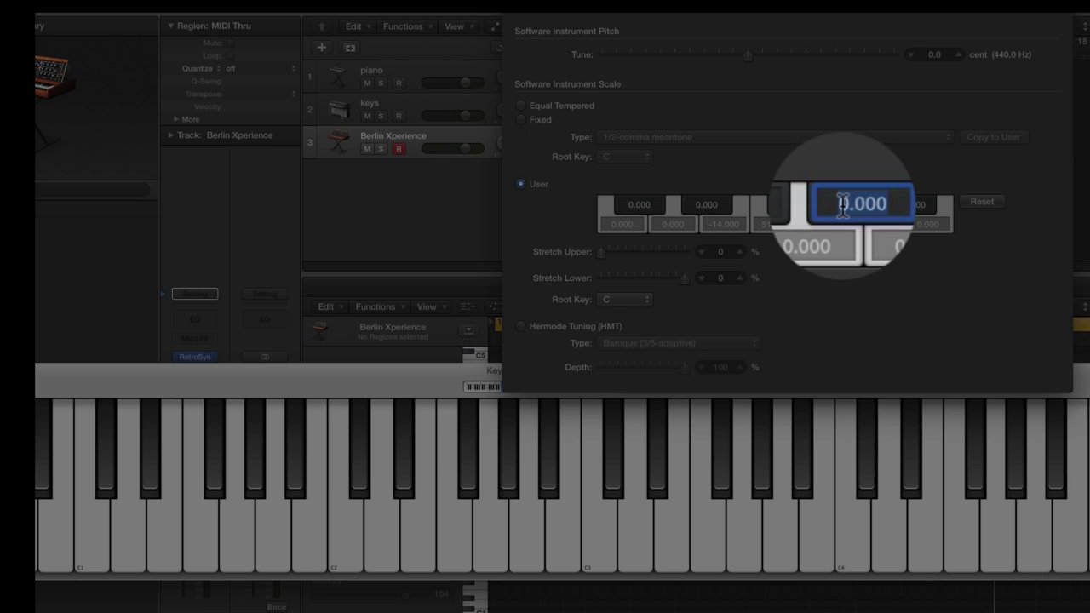
type("41")
key("Return")
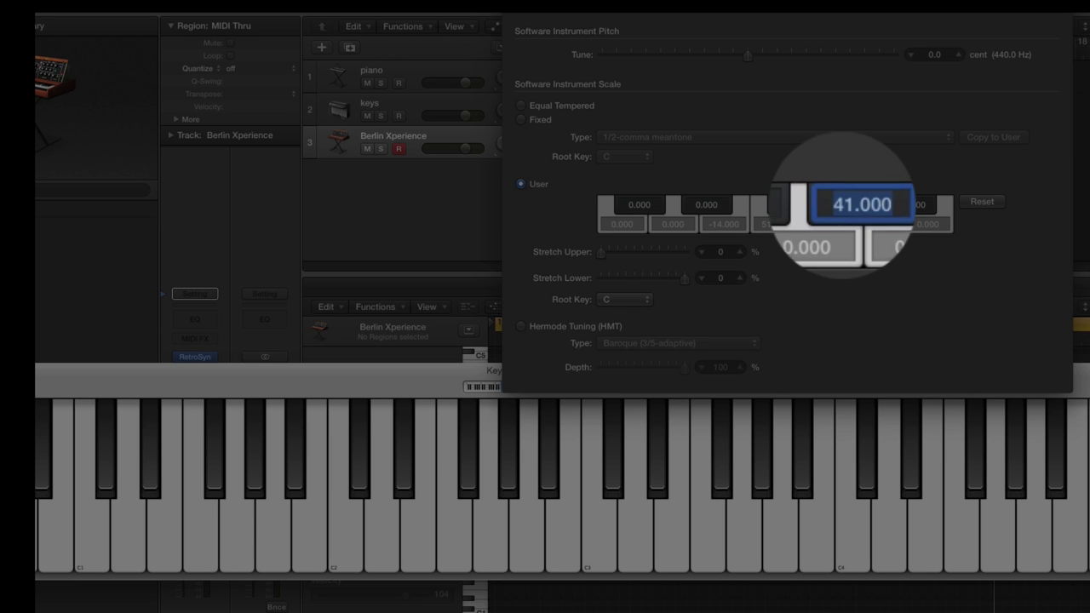
Play C4 together with G#4 on the Berlin Xperience track to hear the retuned G# against the root.
key("a")
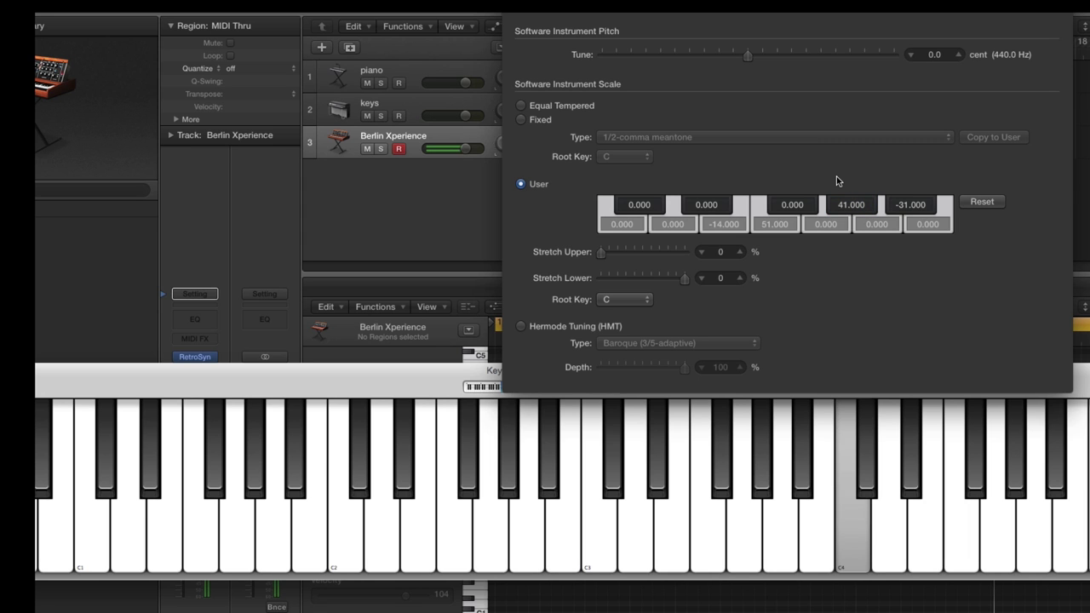
key("y")
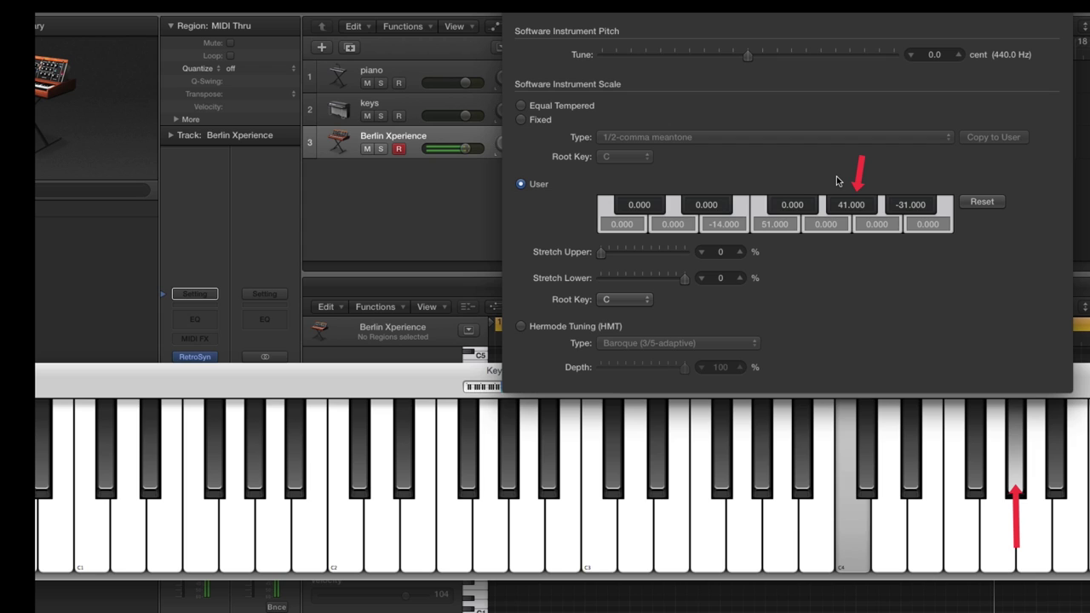
key("a")
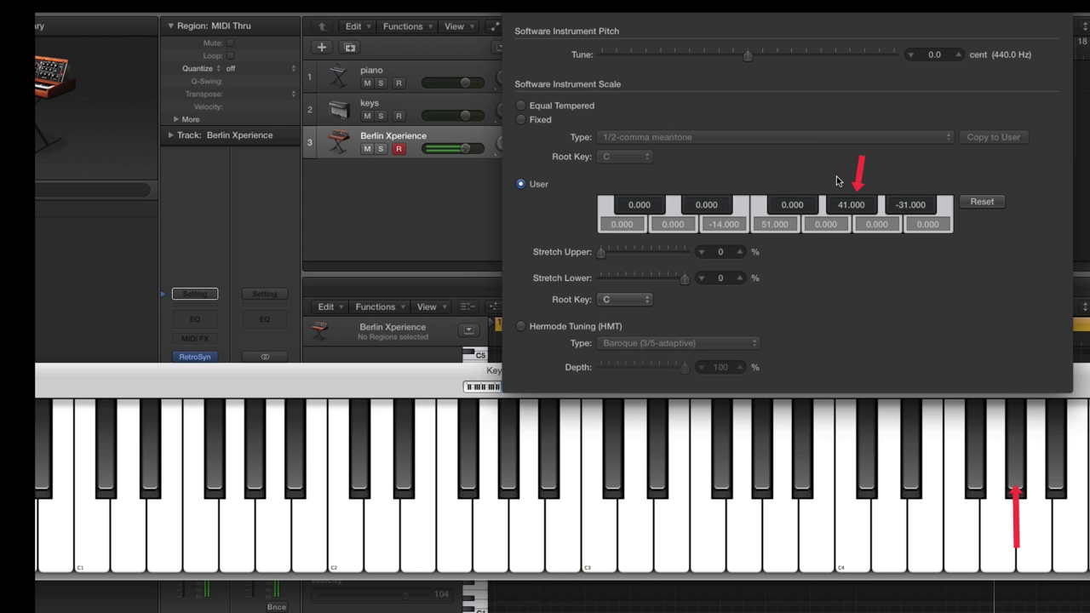
Play a harmonic series chord of C2, G2, C3, C4, E4, F4, G#4 and A#4 on the Berlin Xperience track, varying its upper notes.
key("a")
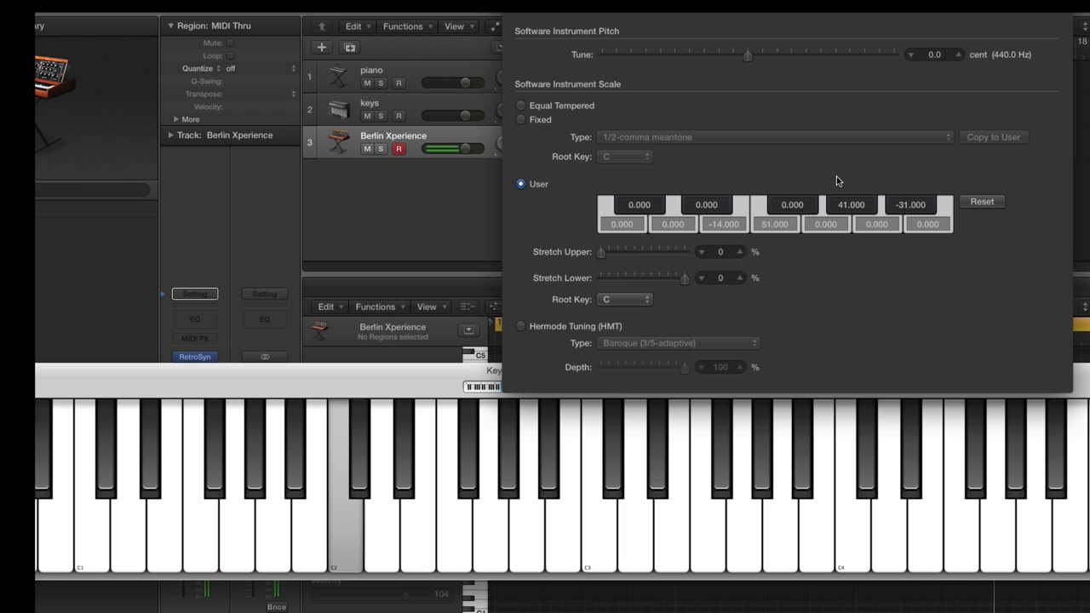
key("g")
key("a")
key("d")
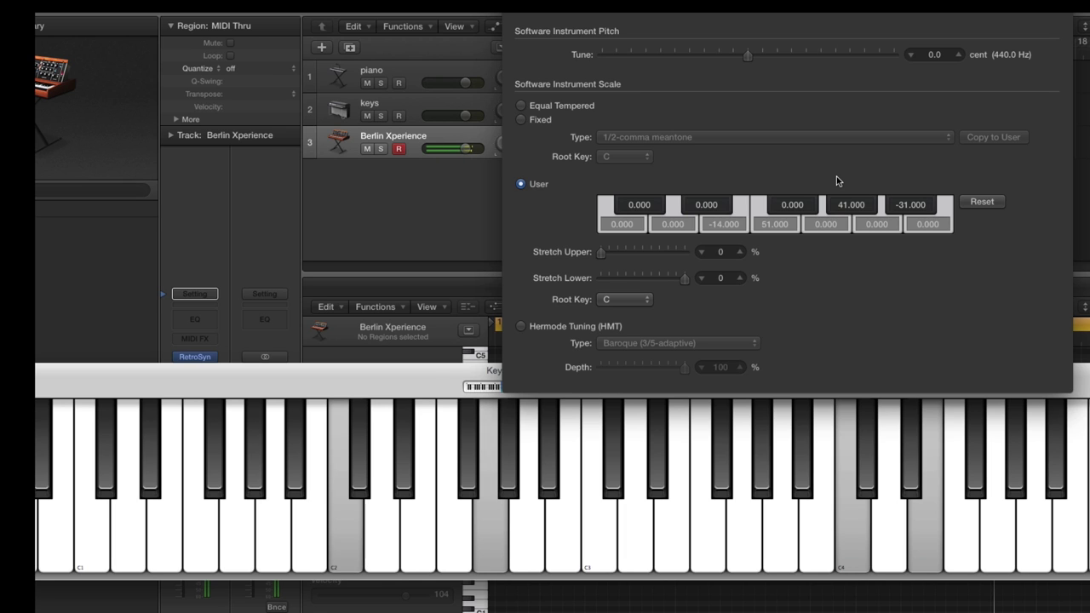
key("f")
key("y")
key("u")
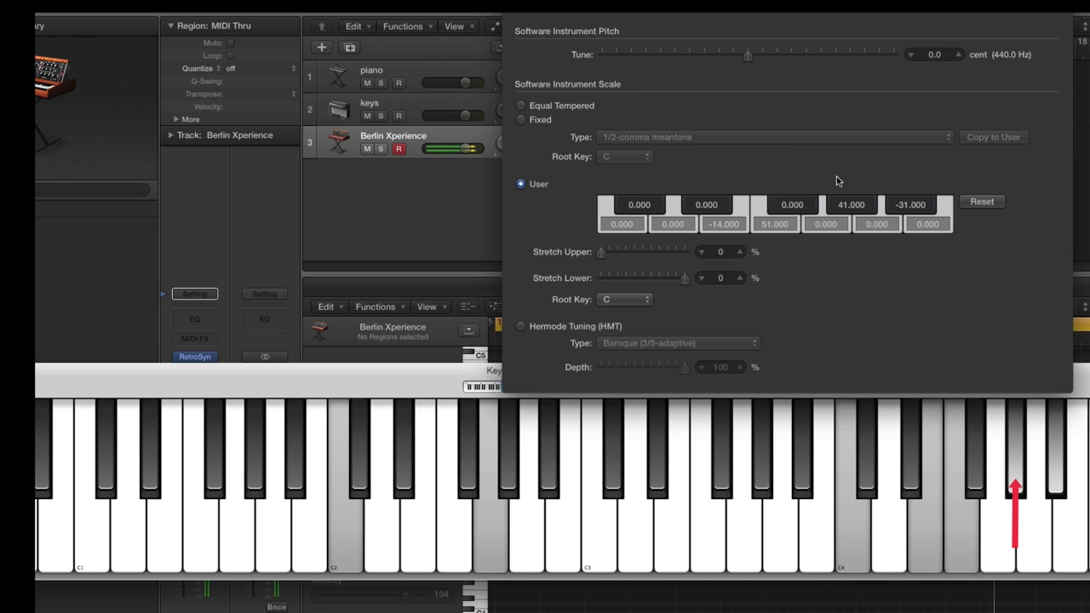
key("a")
key("d")
key("f")
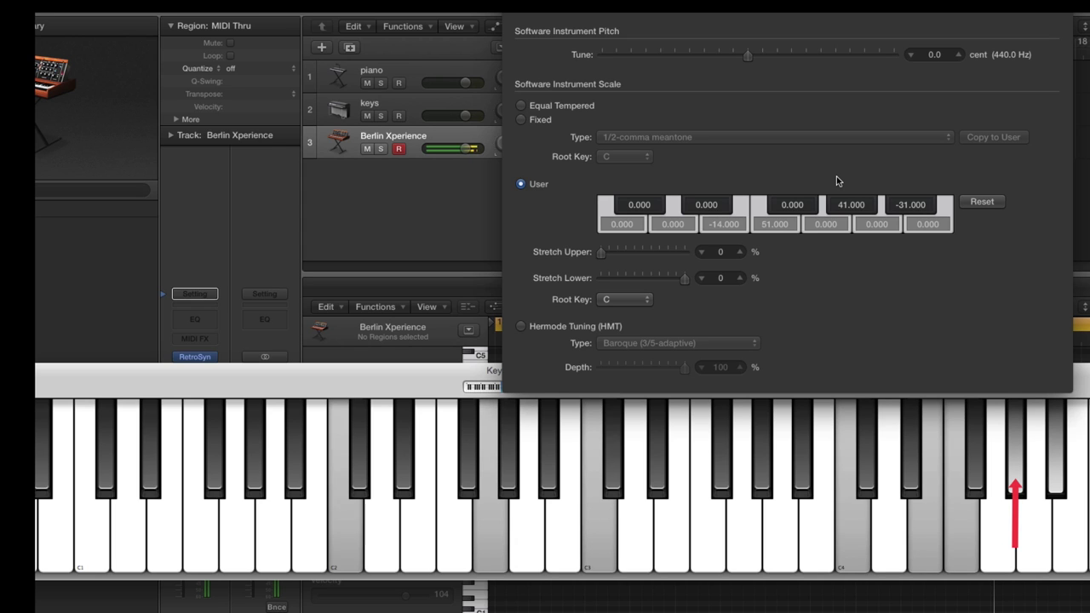
key("a")
key("k")
key("u")
key("d")
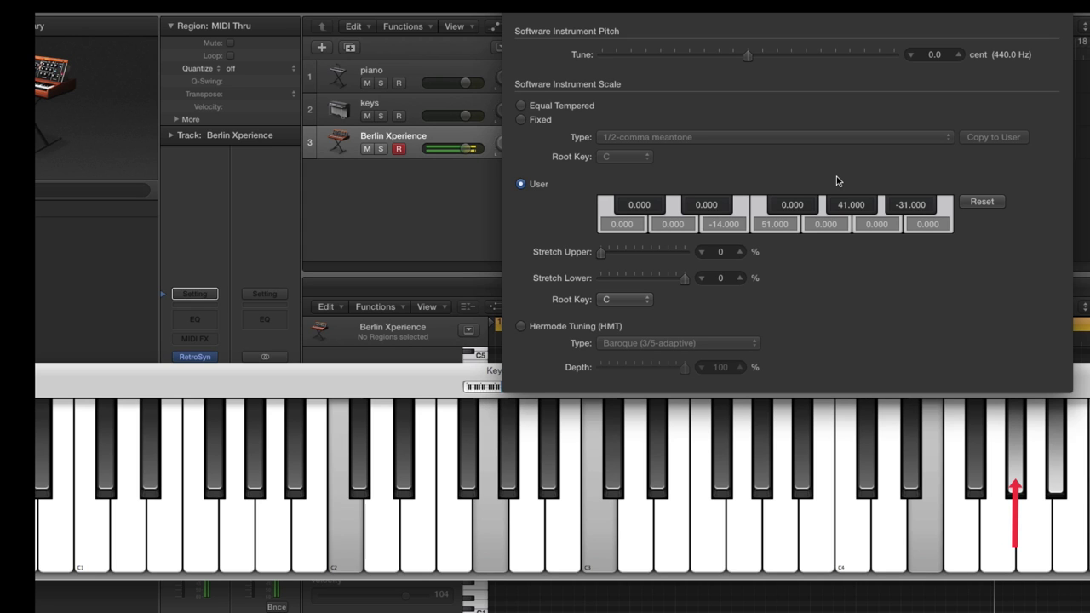
key("f")
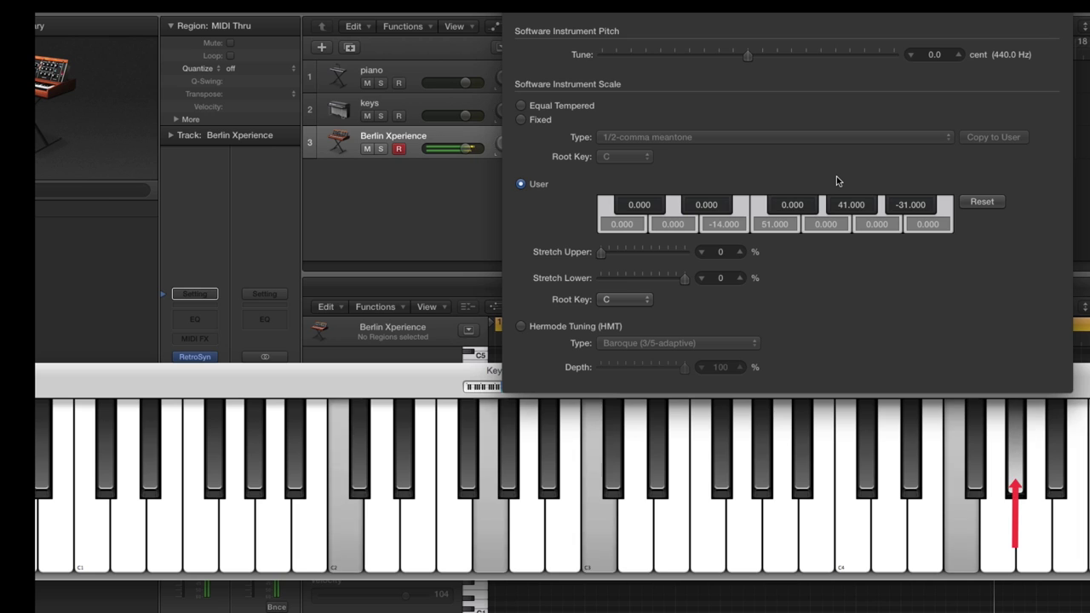
key("a")
key("d")
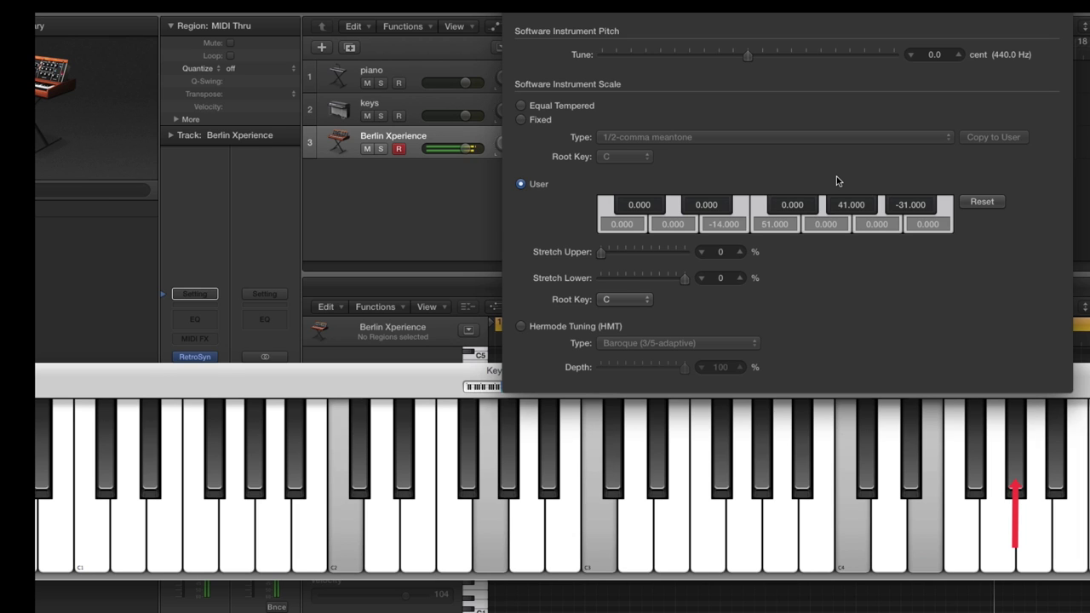
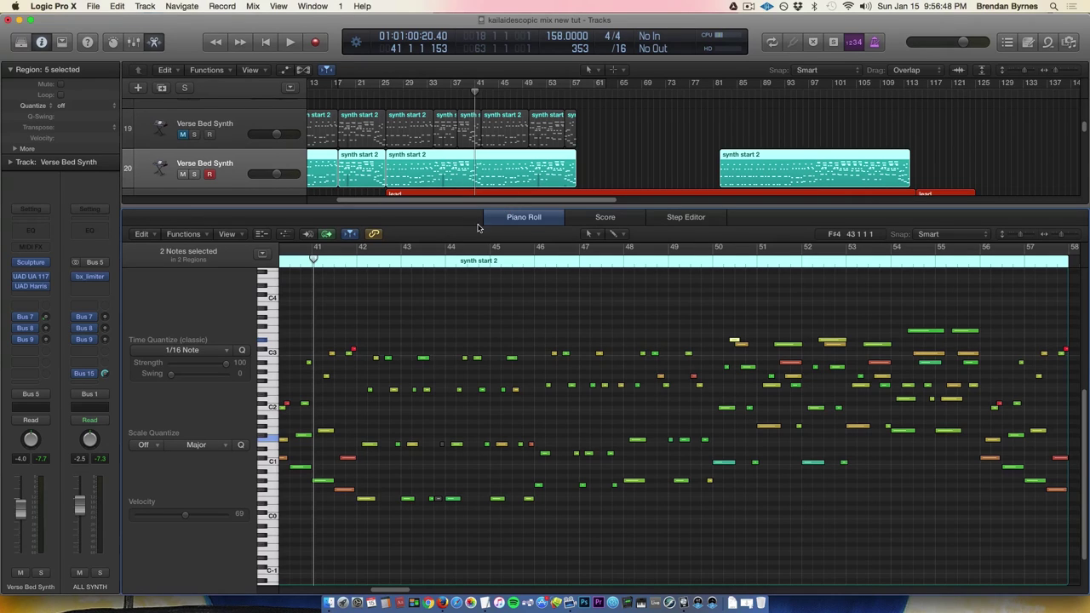
Play the song and compare the lead and synth start 2 regions from bar 42 in the Piano Roll, including the synth's four opening notes.
key("space")
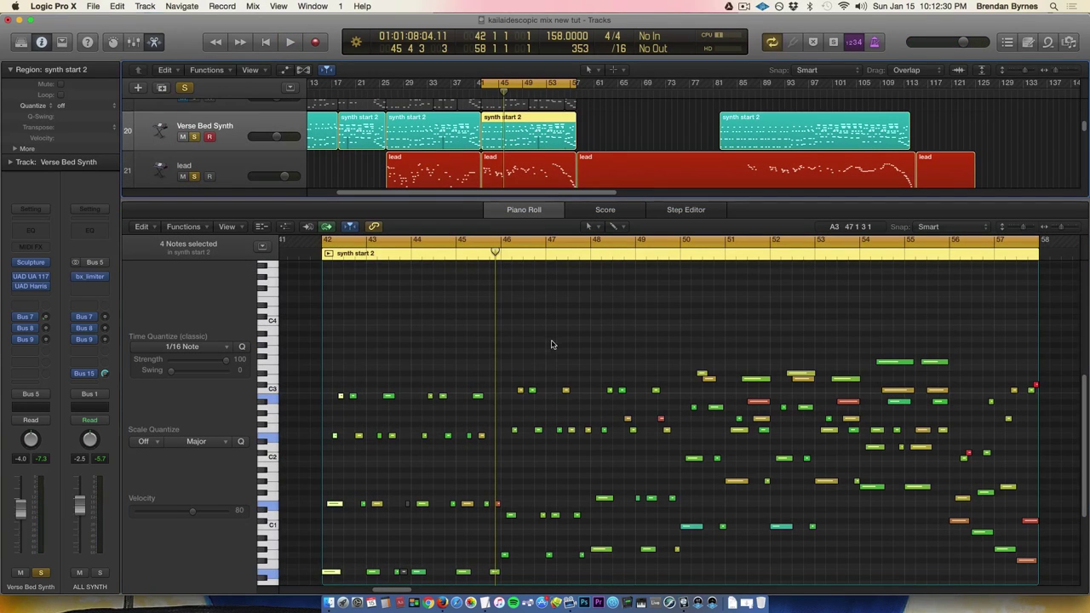
left_click(530, 161)
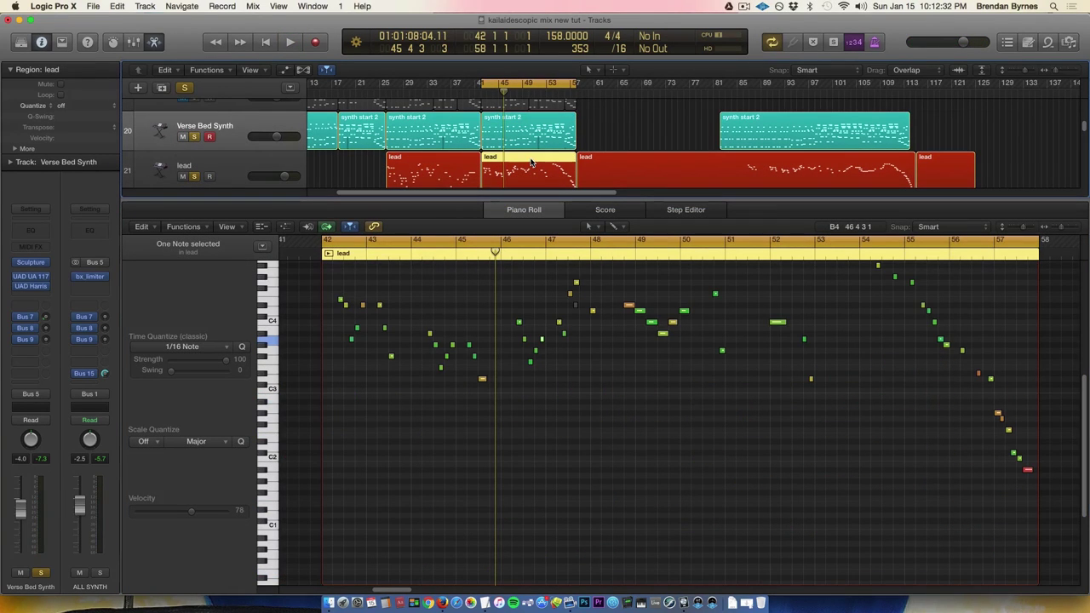
left_click(529, 126)
left_click(531, 177)
left_click(529, 146)
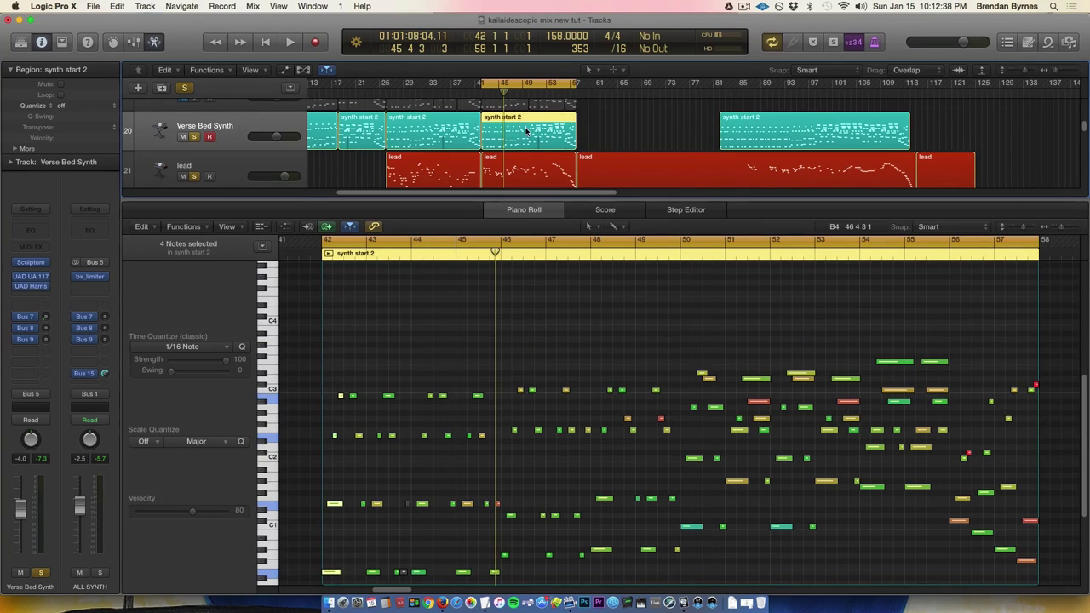
left_click(525, 166)
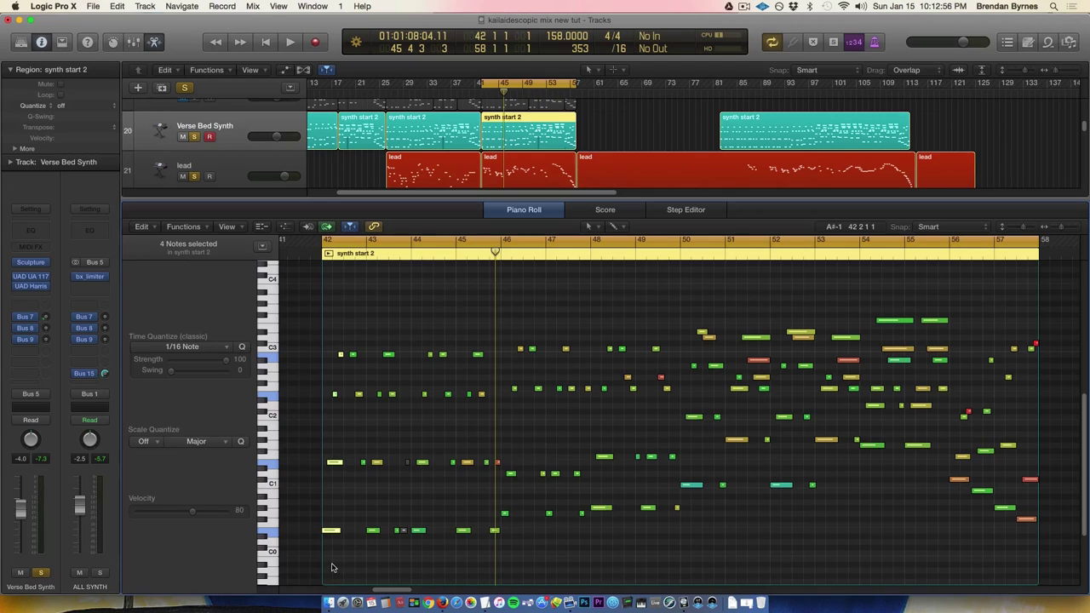
left_click_drag(334, 552, 344, 351)
Show the bar 42 lead region in the Piano Roll and examine its opening E4 note and the three D#4 notes.
left_click(521, 181)
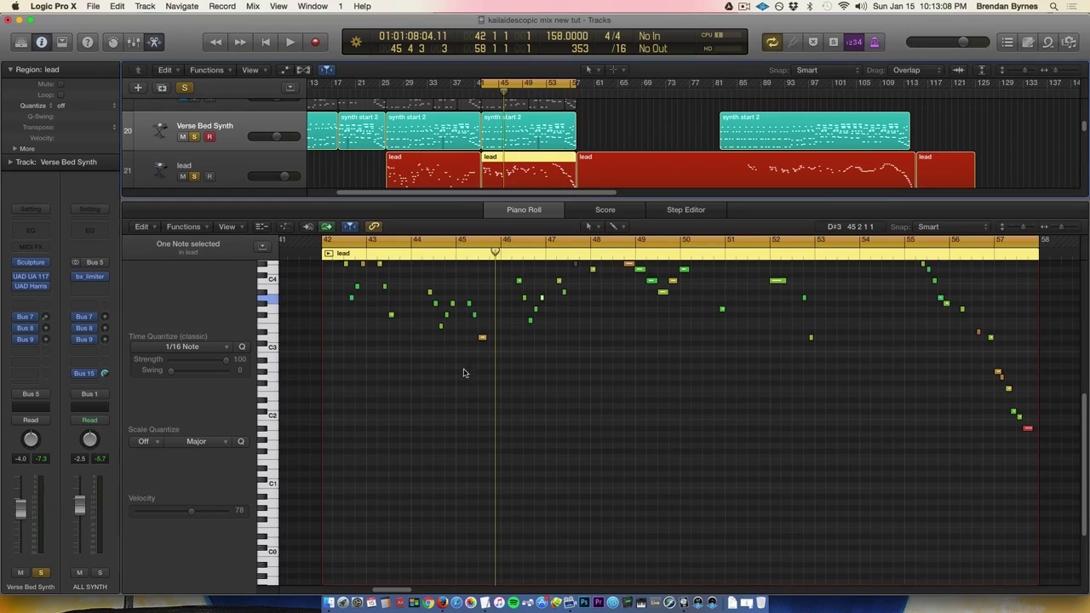
scroll(468, 400, "up", 2)
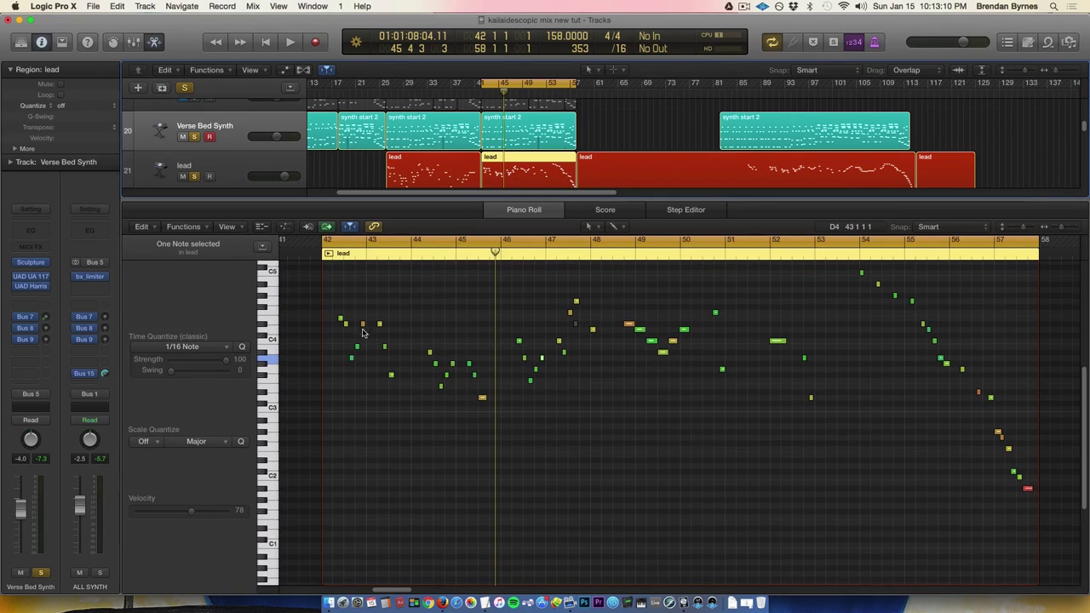
left_click(339, 320)
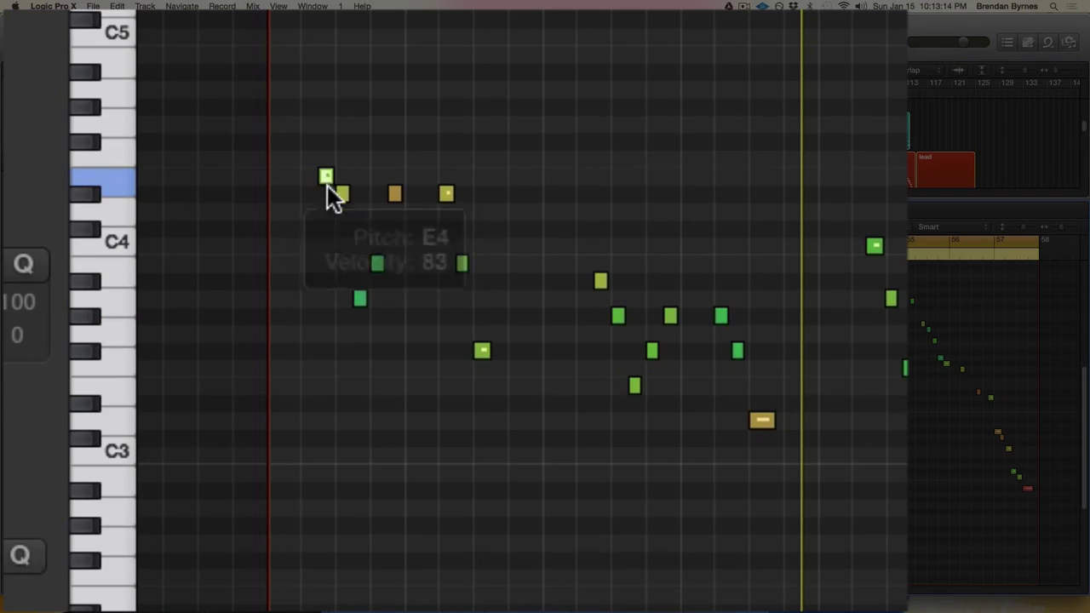
left_click(342, 196)
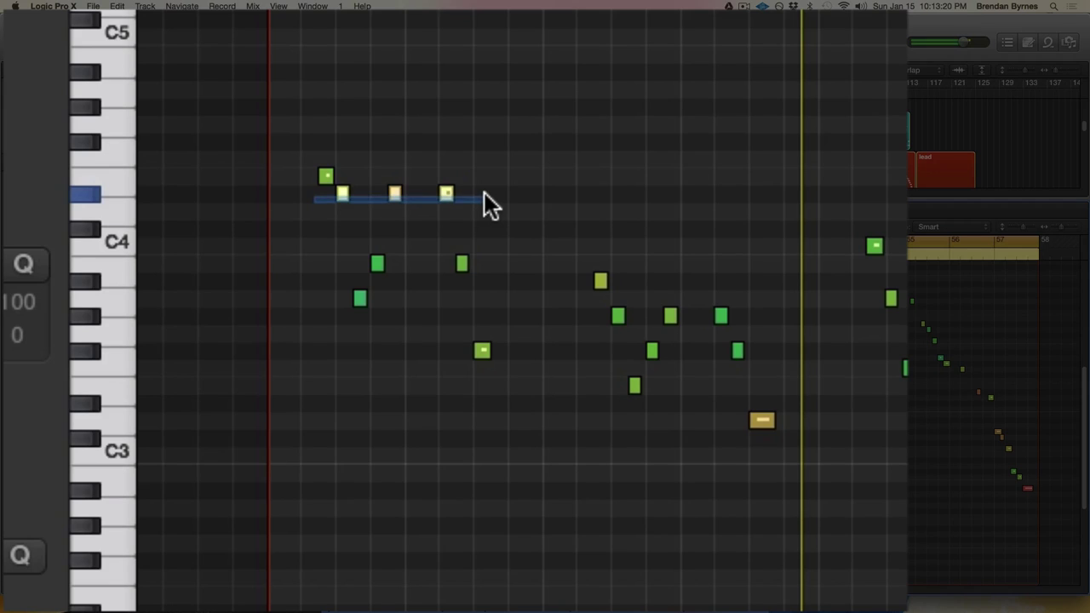
Audition the A3 note in the bar 42 lead region and select the whole opening phrase from E4 down to F#3.
left_click(359, 299)
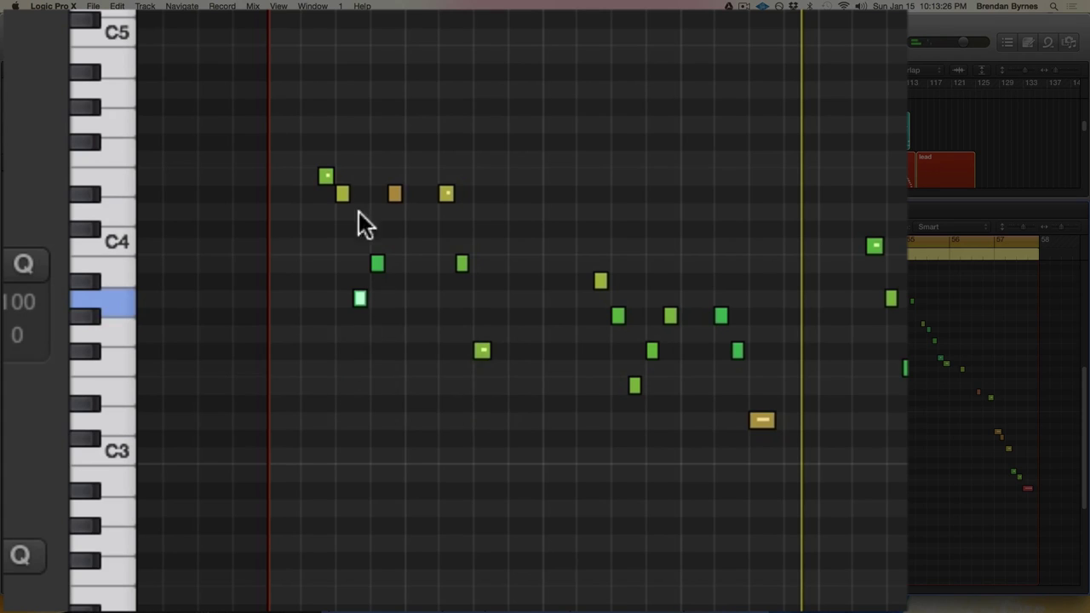
left_click_drag(298, 107, 494, 382)
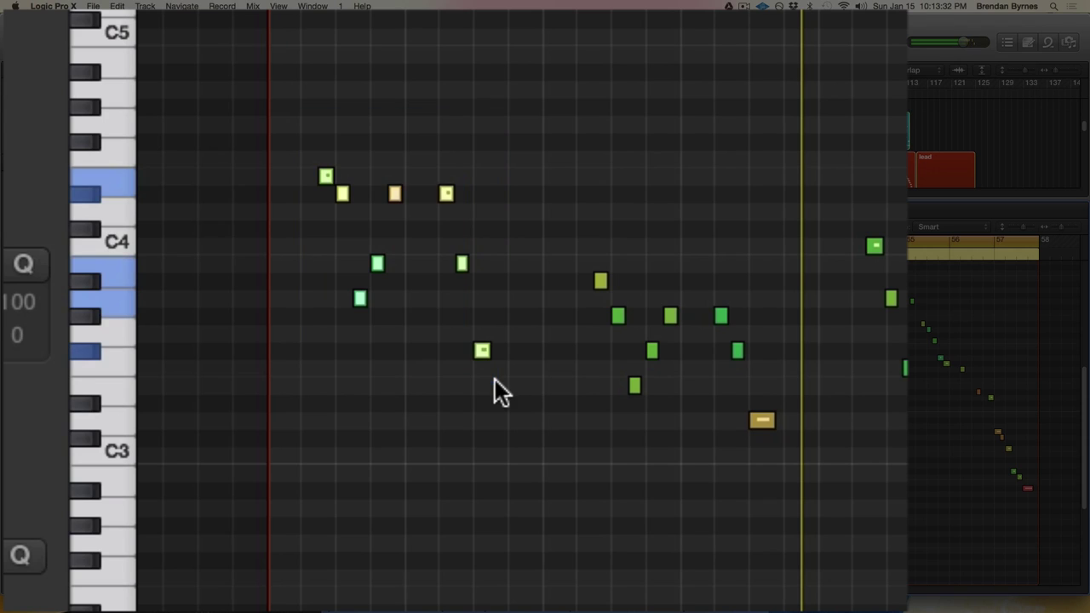
left_click(601, 308)
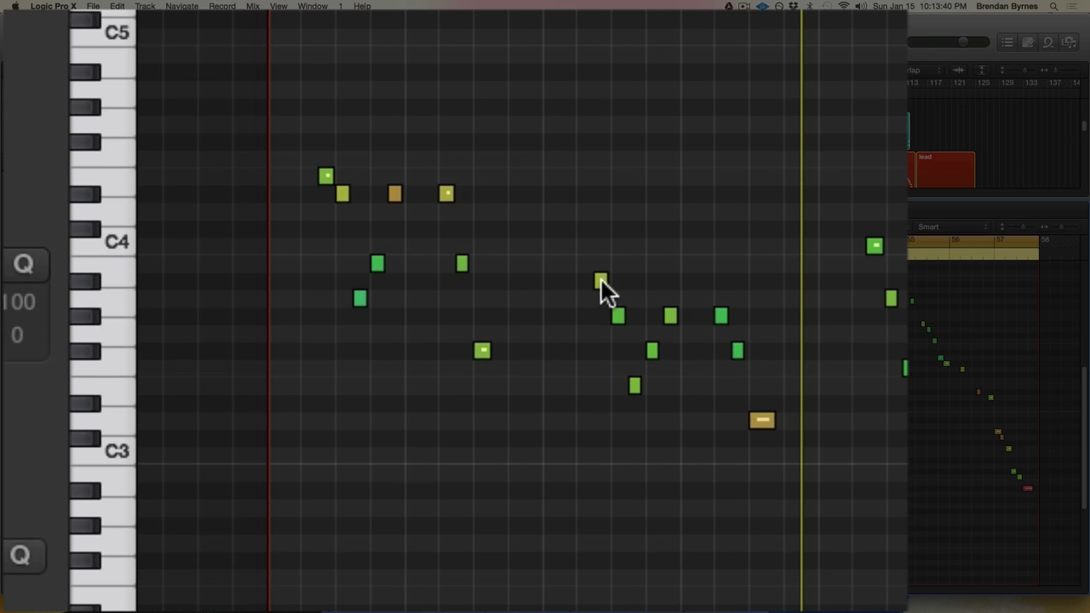
Examine the lead's second phrase from its opening A#3 down to the final D3, and play the passage.
mouse_move(598, 280)
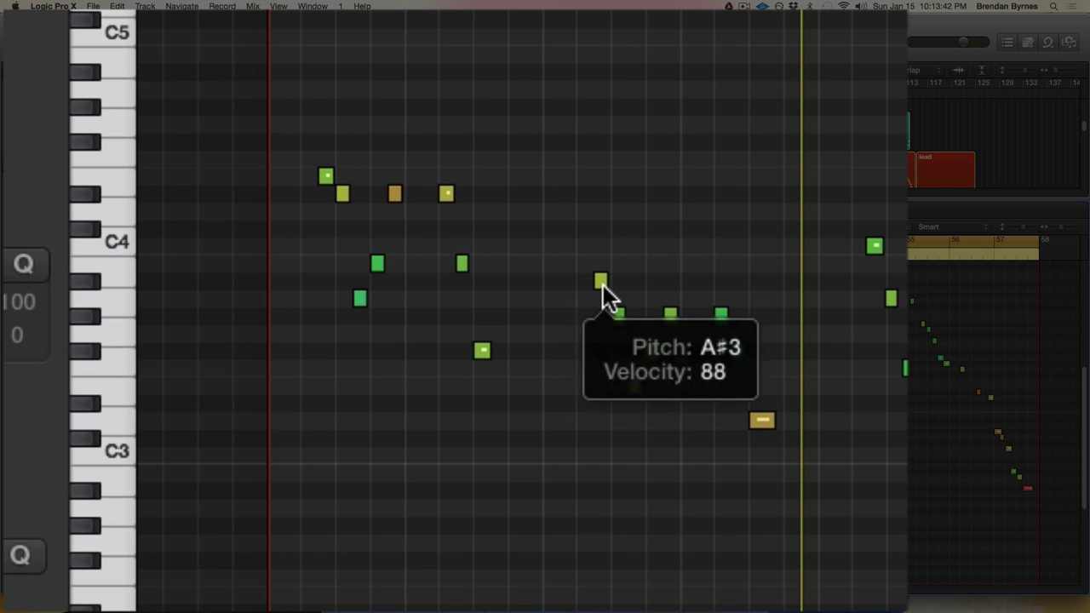
left_click_drag(574, 231, 744, 395)
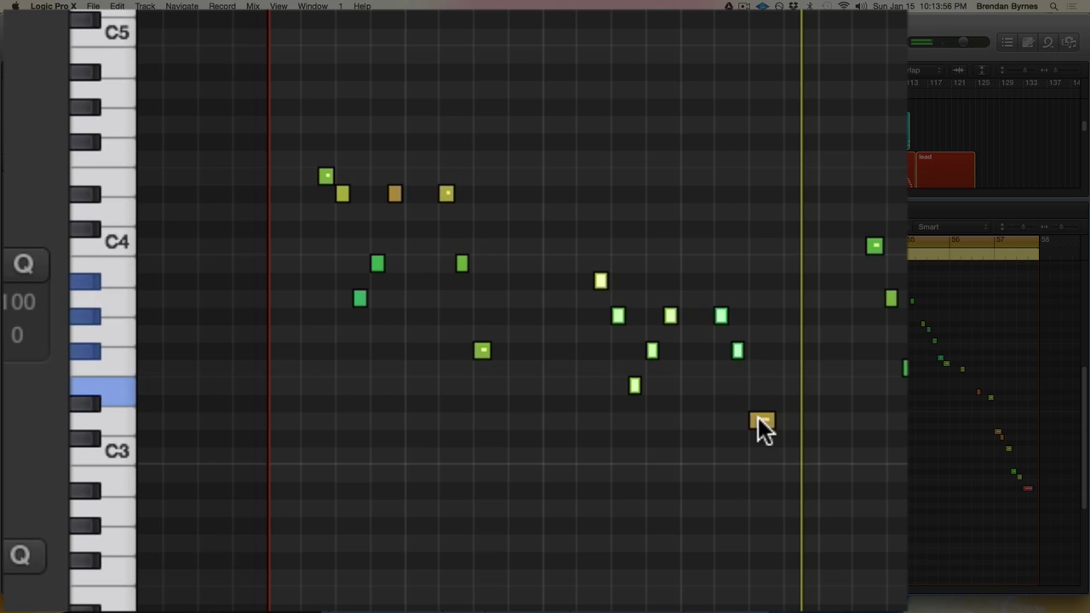
left_click(758, 417)
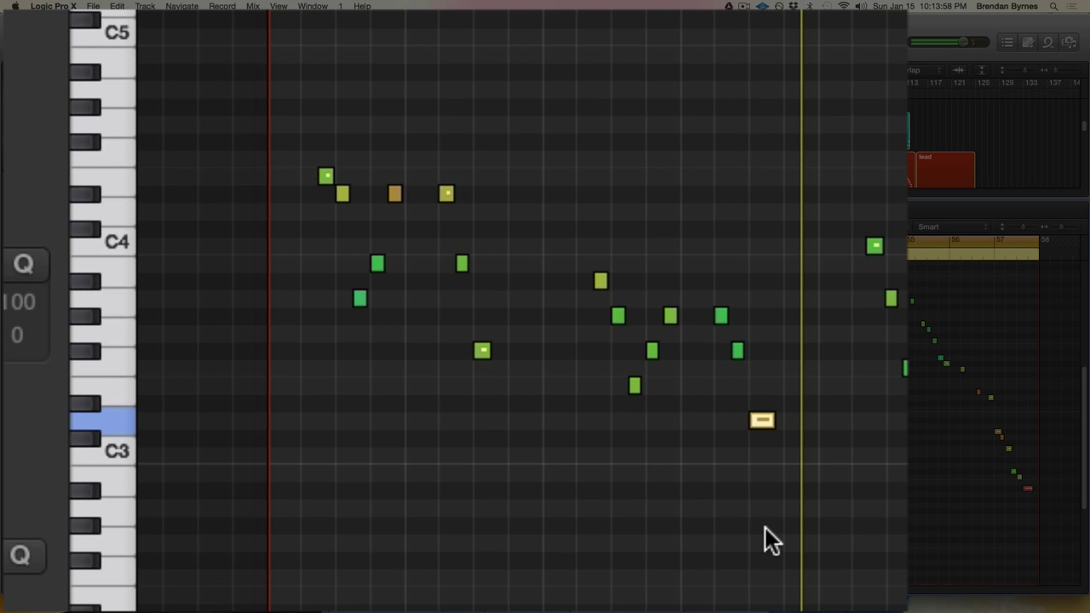
mouse_move(758, 419)
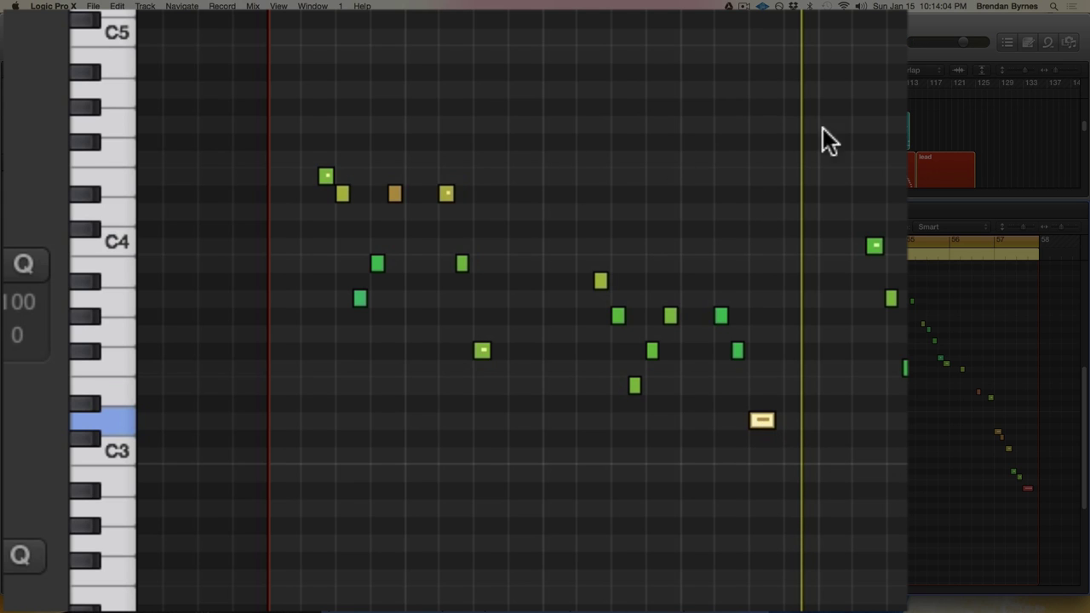
key("space")
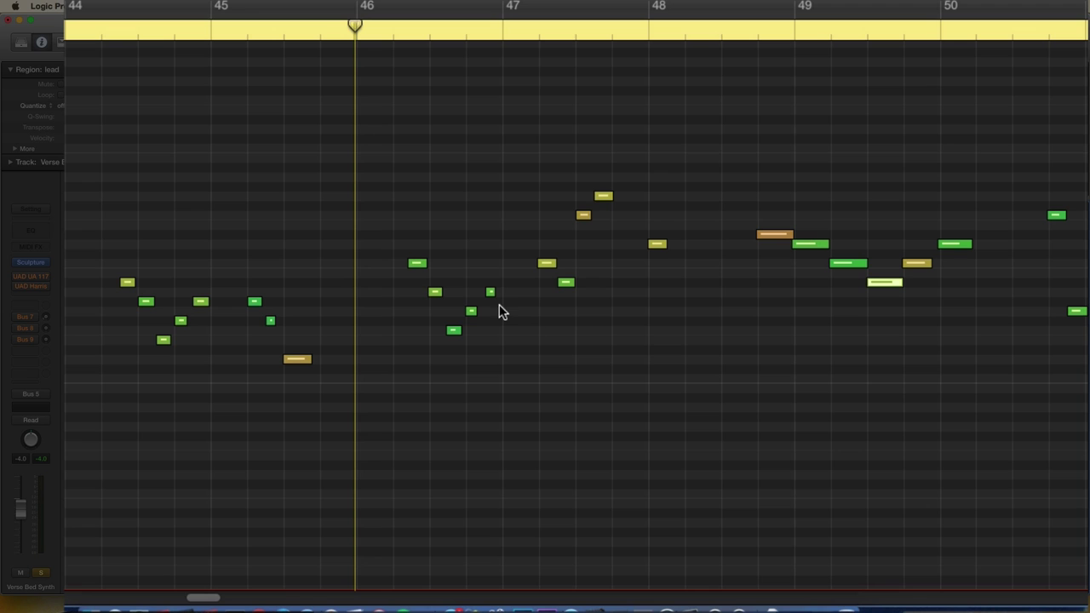
Bring up the User scale tuning with root key E, hide it again, and audition the lead's five notes in bar 46.
left_click(813, 603)
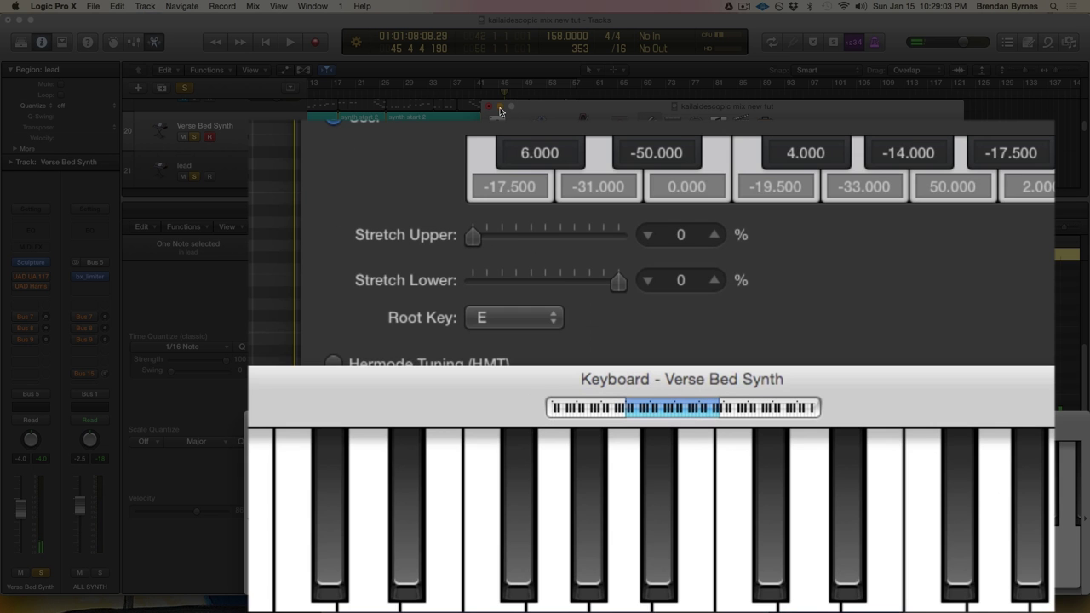
left_click(500, 126)
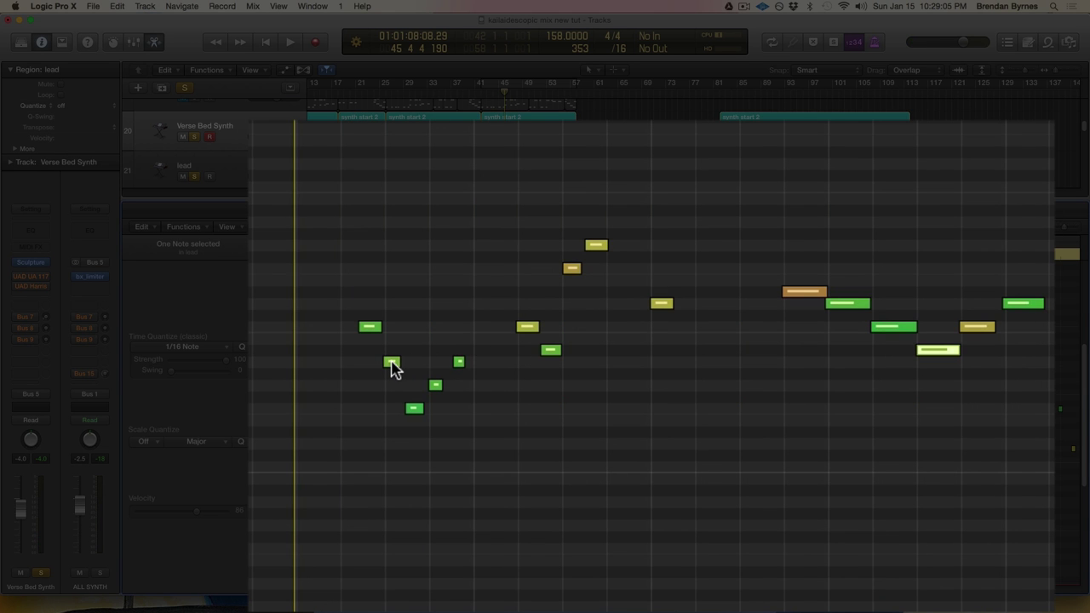
left_click(392, 363)
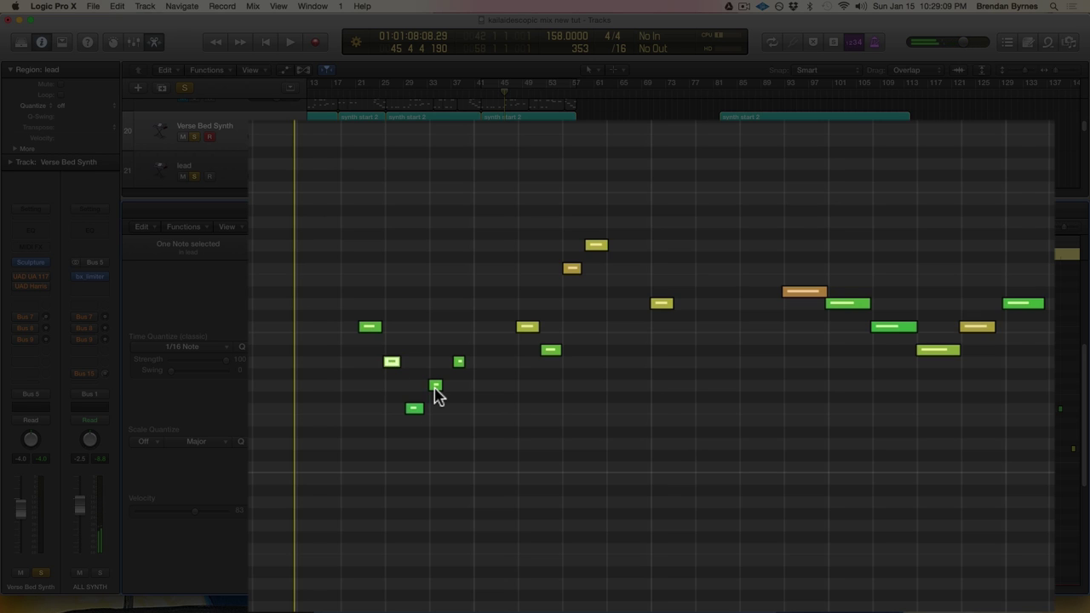
left_click(435, 385)
left_click_drag(363, 291, 464, 434)
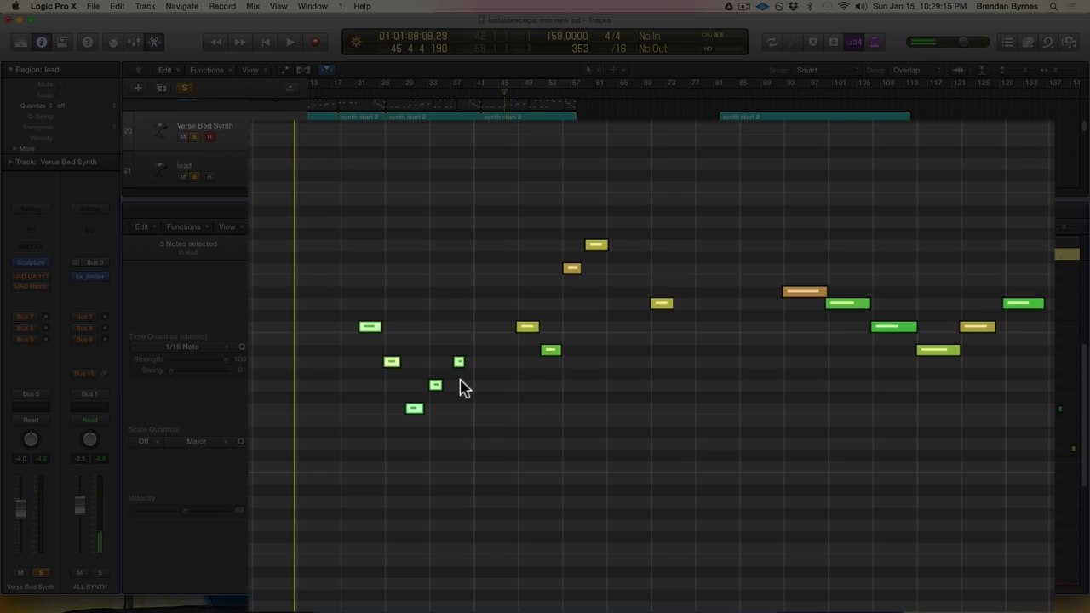
left_click(531, 369)
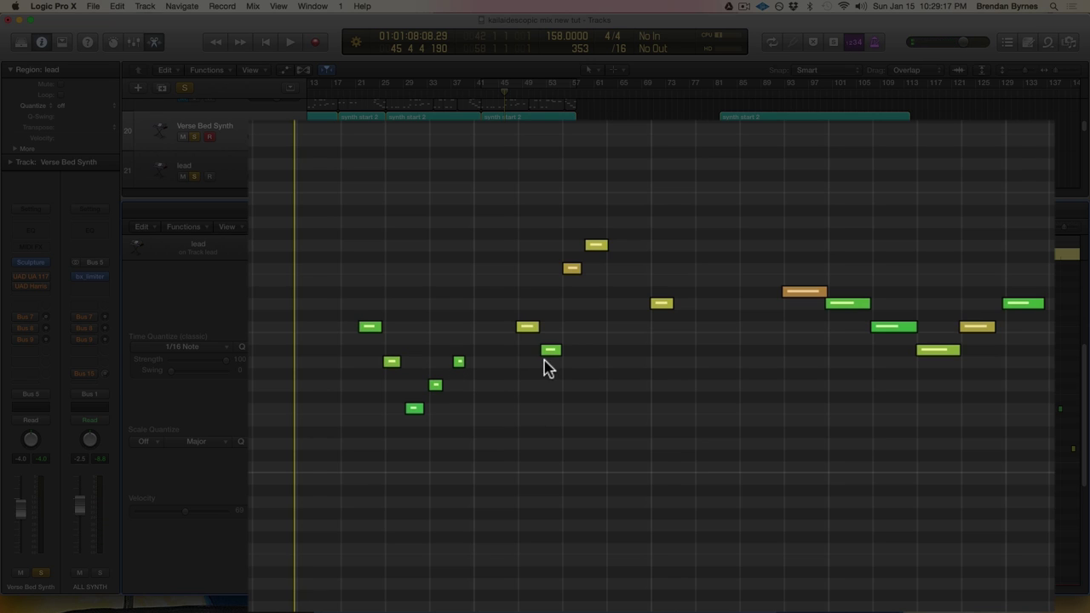
Audition the second lead note in bar 47, examine the longer notes that follow, and play the passage.
left_click(550, 351)
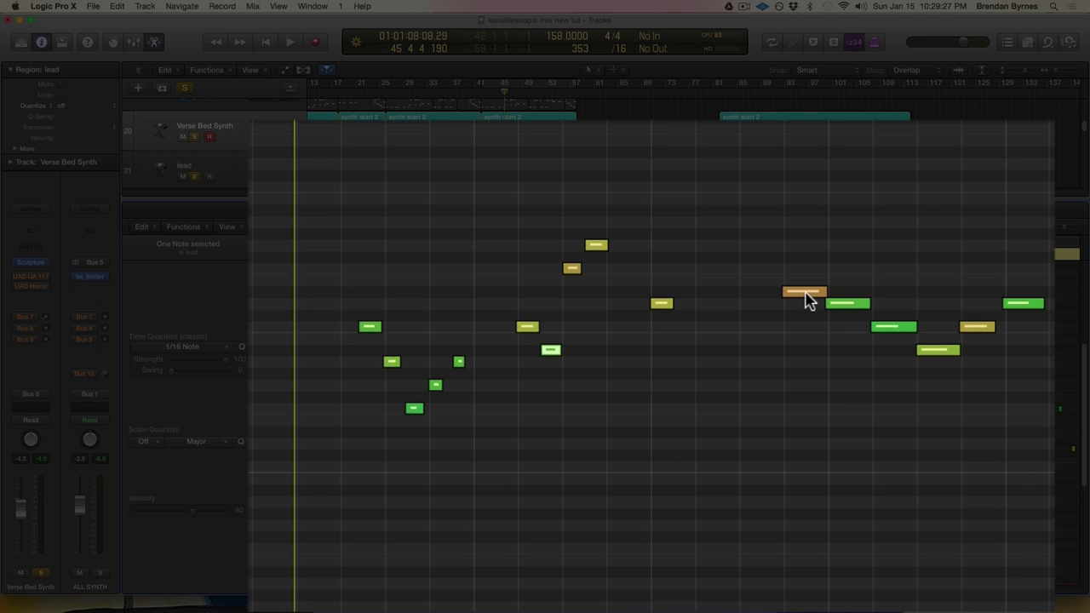
mouse_move(936, 358)
key("space")
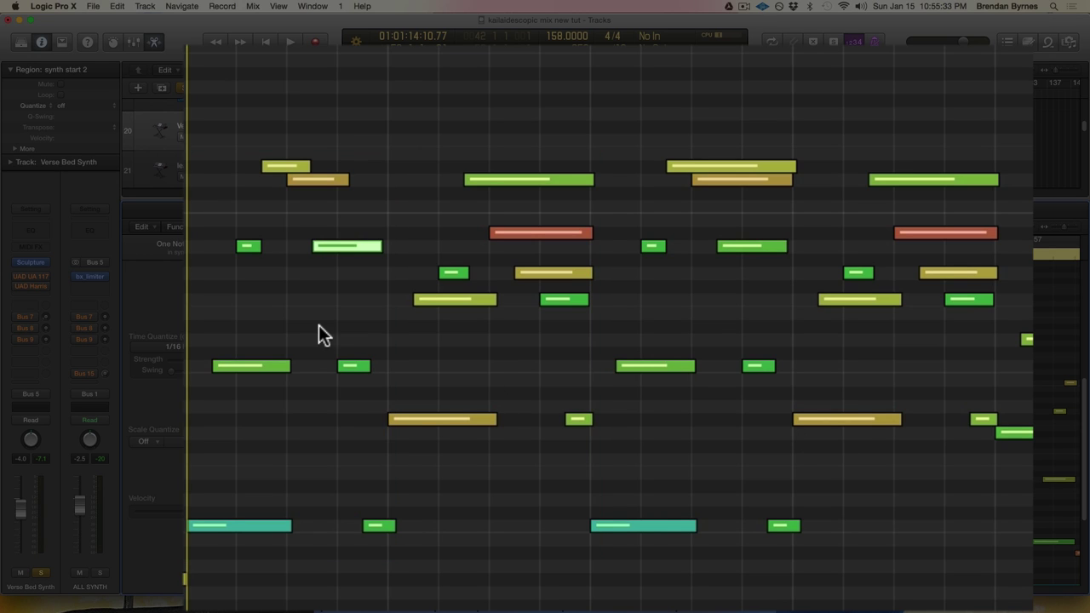
Audition the second and third notes of the synth start 2 region and the low note that starts its second arpeggio.
left_click(243, 366)
left_click(244, 366)
left_click(243, 246)
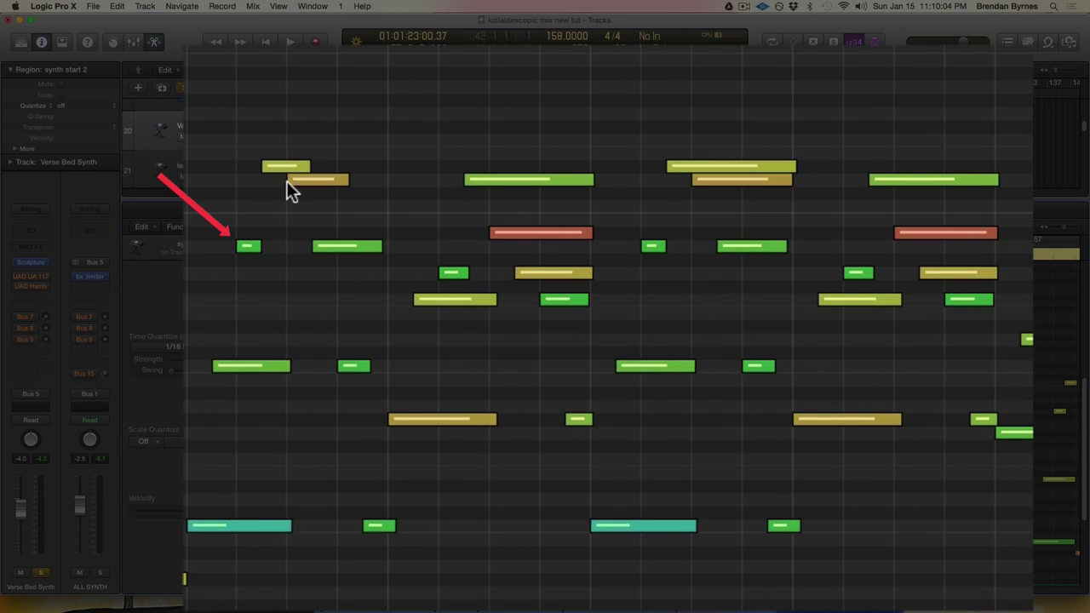
left_click(453, 419)
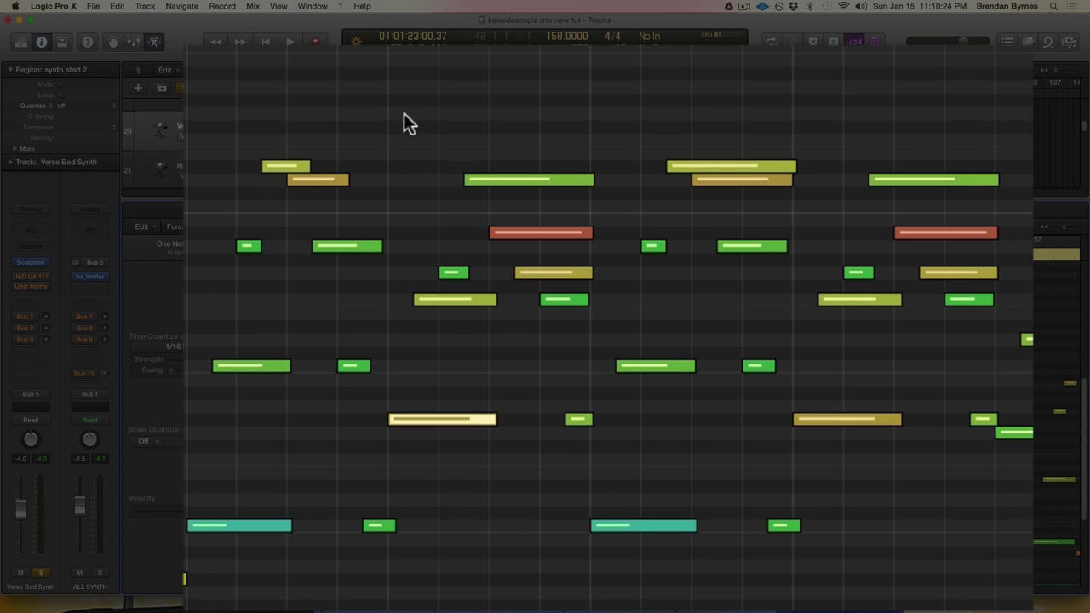
left_click(400, 139)
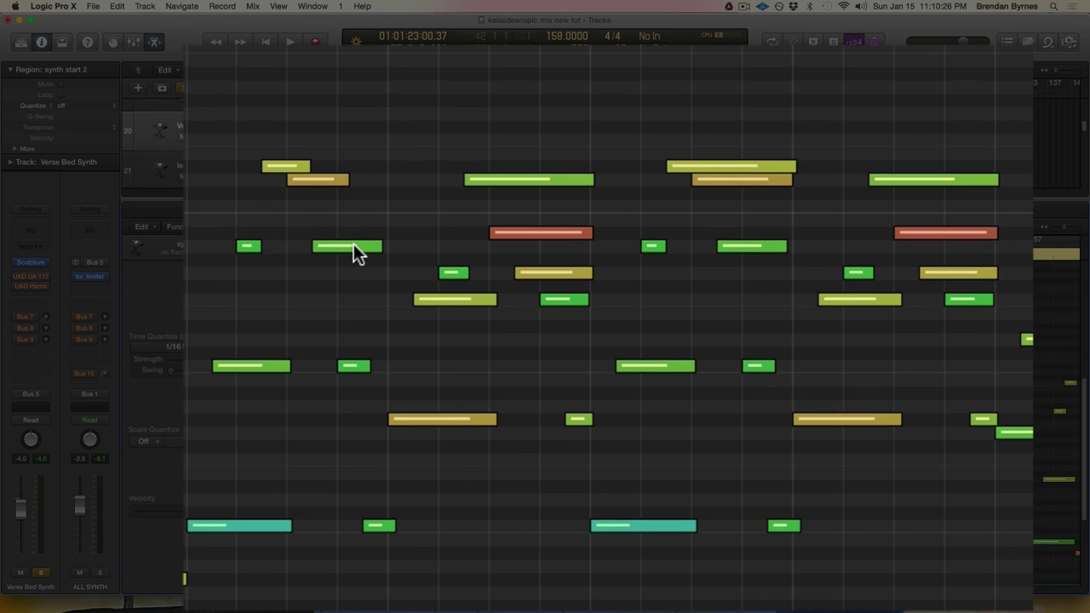
Trace the middle voice of synth start 2 by auditioning its alternating lower and higher notes over both repeats, and play the passage.
left_click(353, 246)
left_click(522, 234)
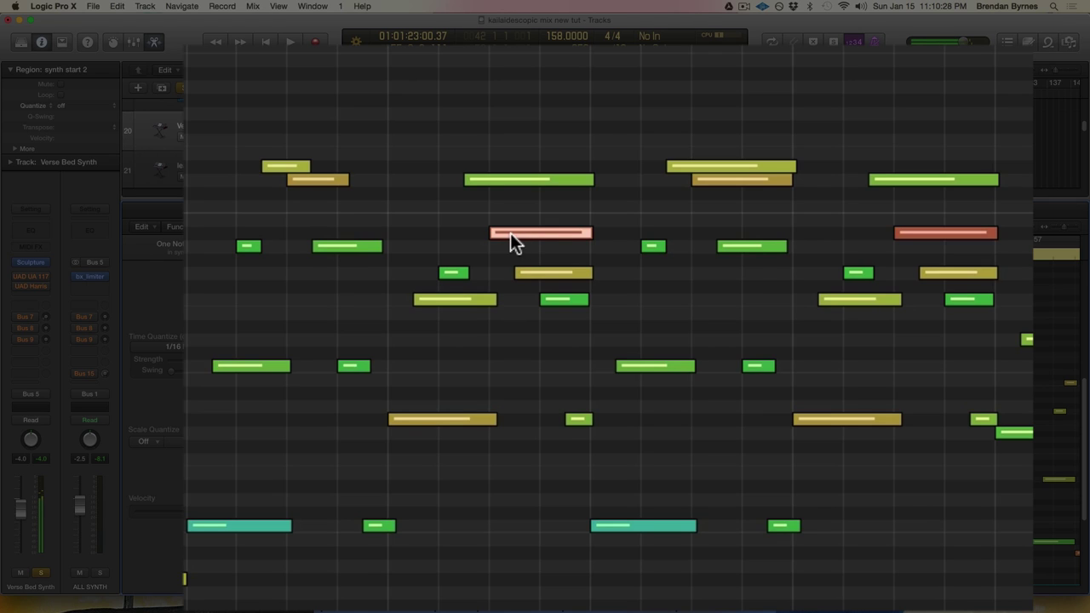
left_click(752, 246)
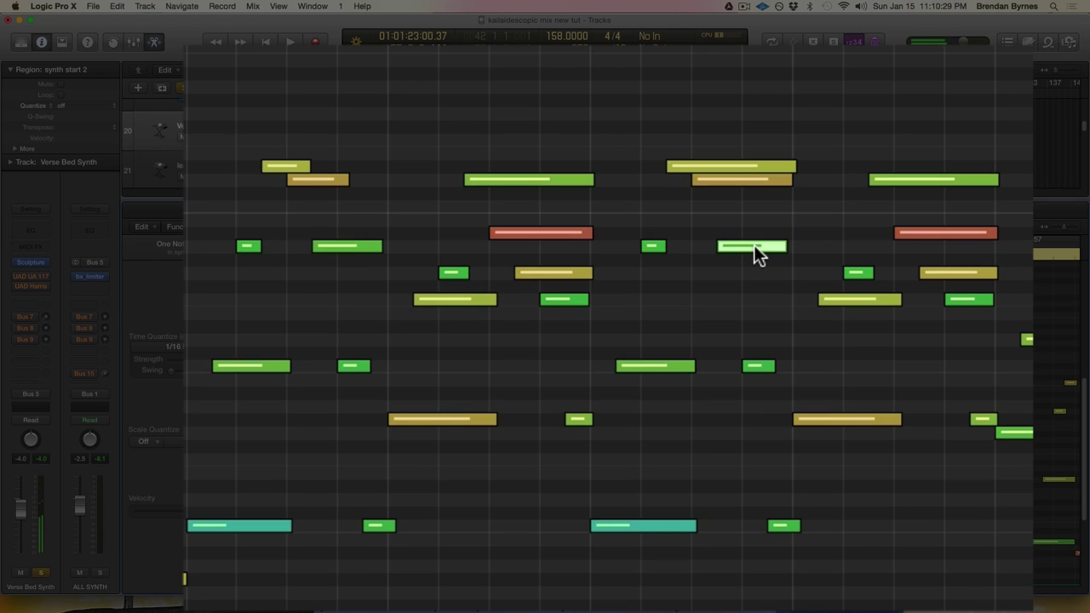
left_click(907, 233)
left_click(460, 212)
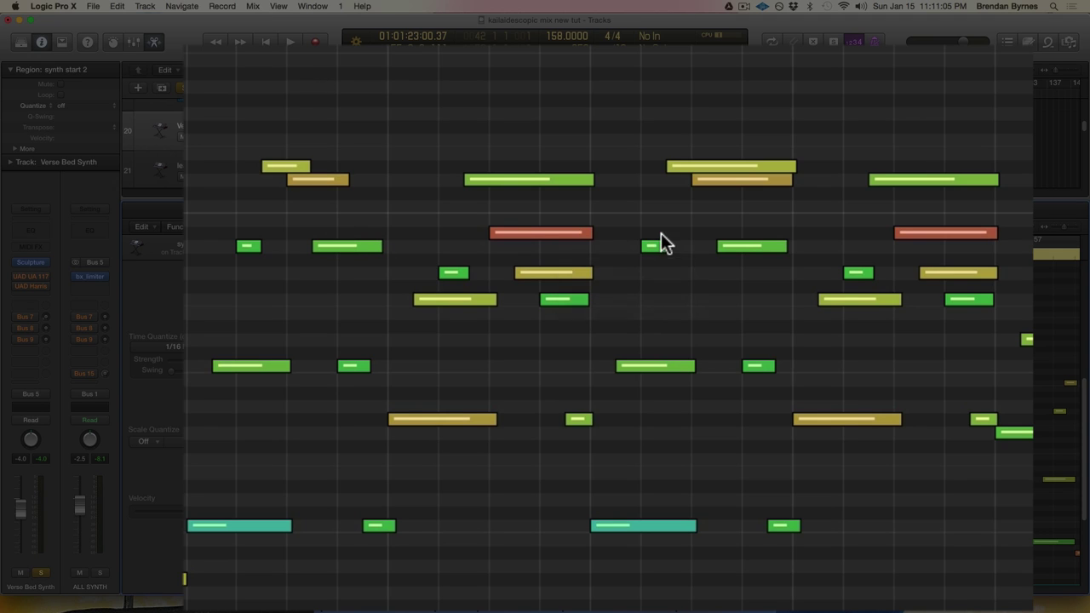
mouse_move(949, 232)
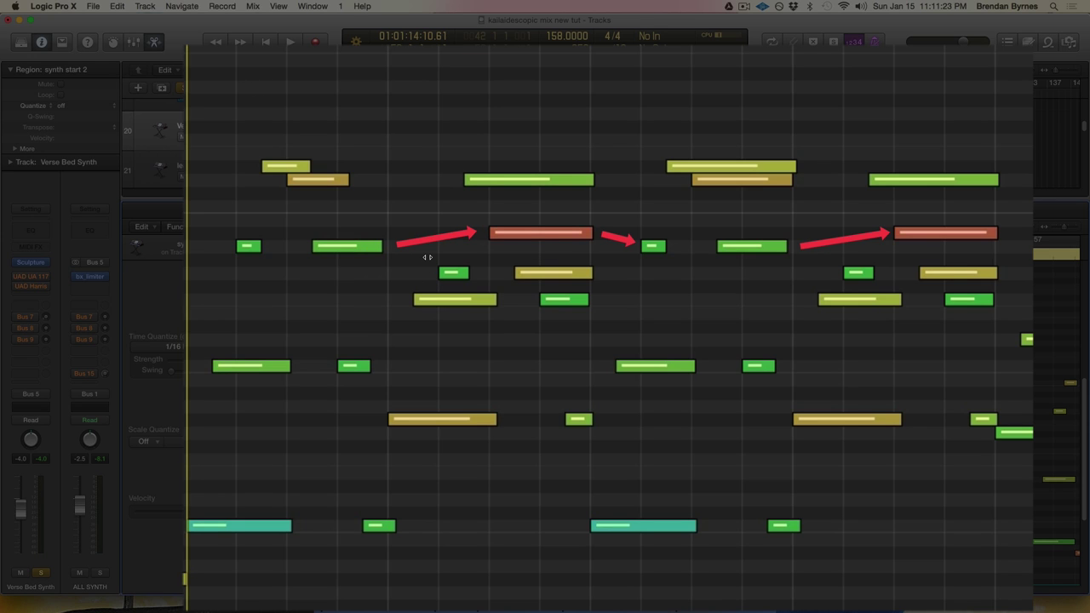
key("space")
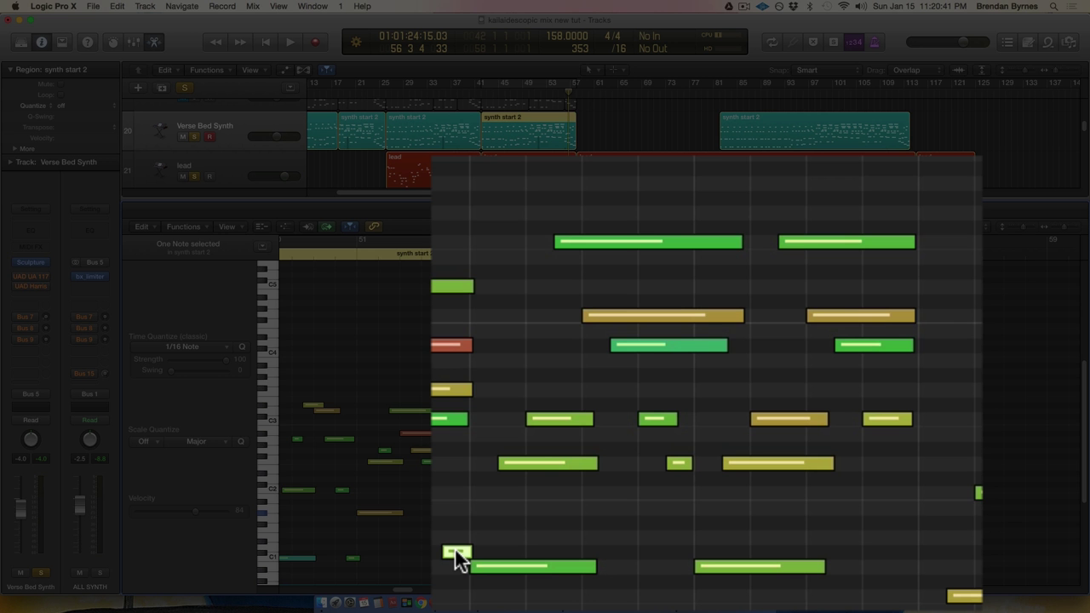
Show the lead region's descending run in the Piano Roll, audition its A3 note in bar 55, and play the passage.
key("space")
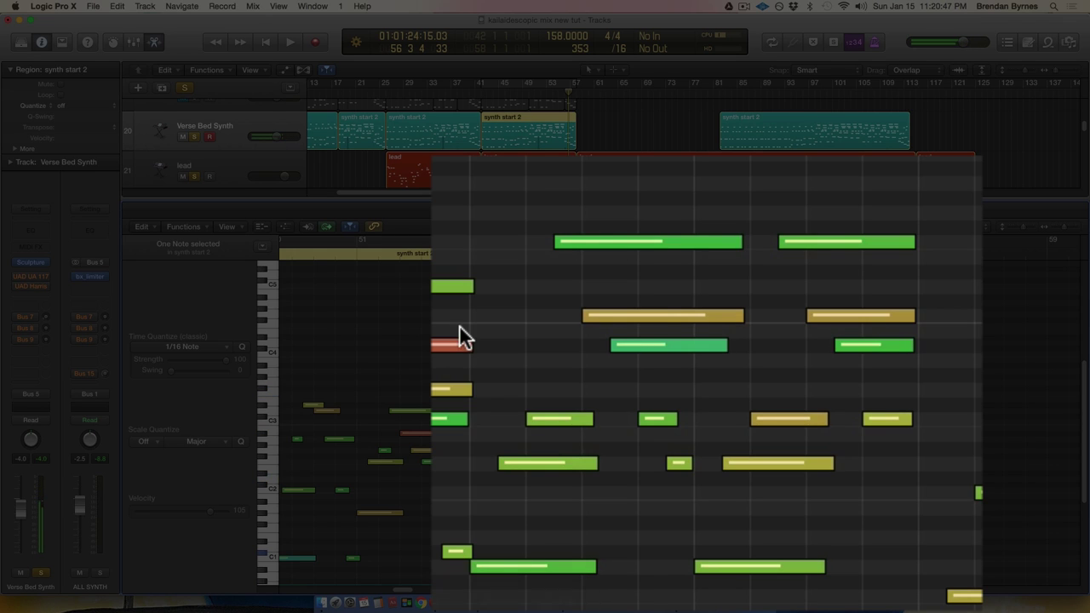
left_click(553, 176)
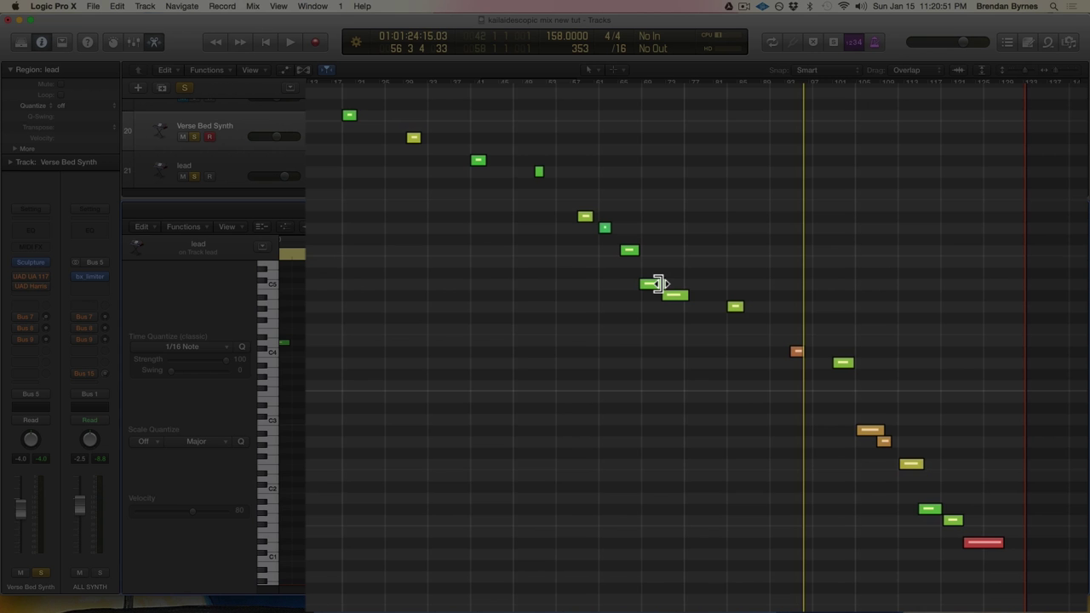
left_click(651, 286)
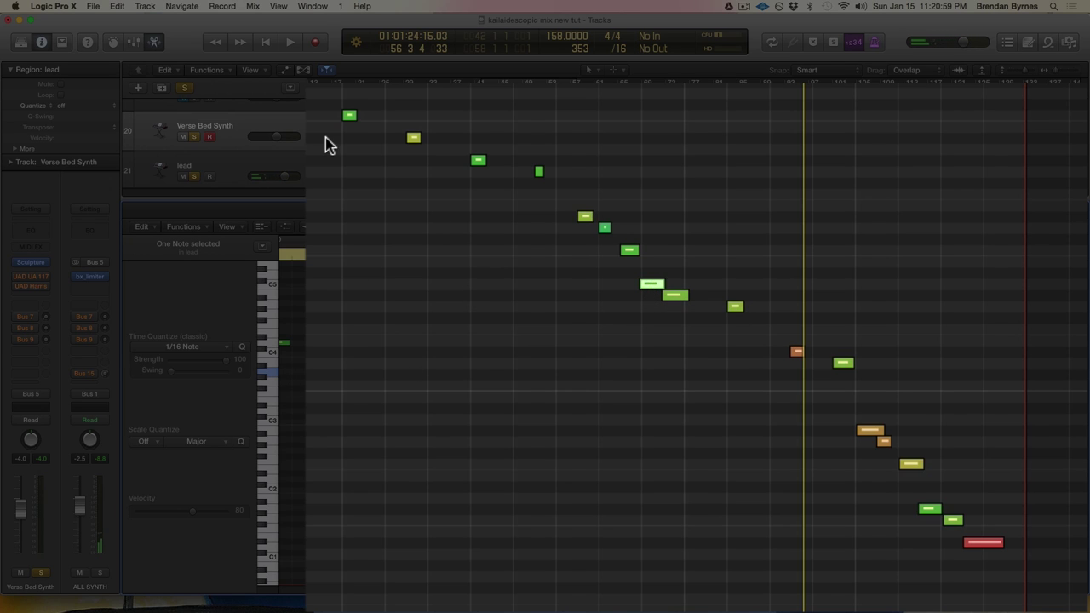
key("space")
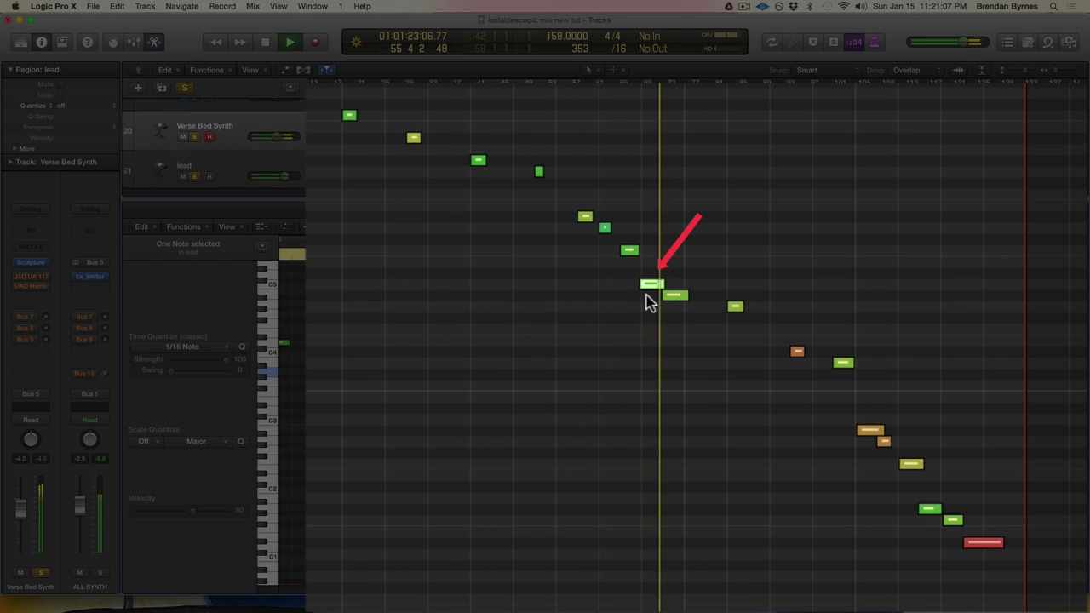
key("space")
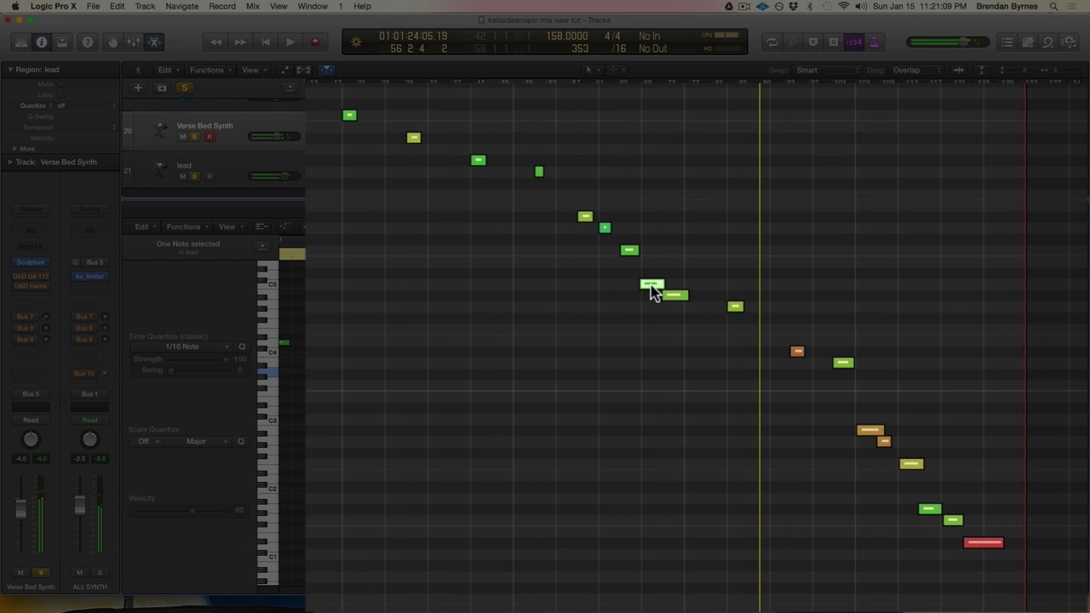
Try the bar 55 lead note a semitone higher at A#3, play the passage, and restore the note to A3 for comparison.
left_click_drag(649, 293, 656, 281)
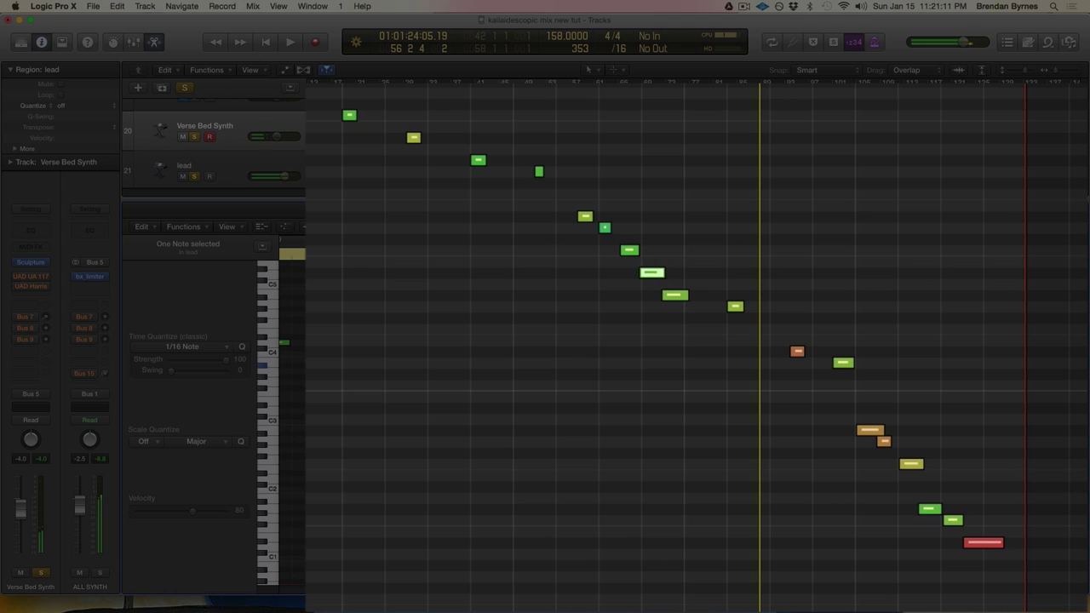
key("space")
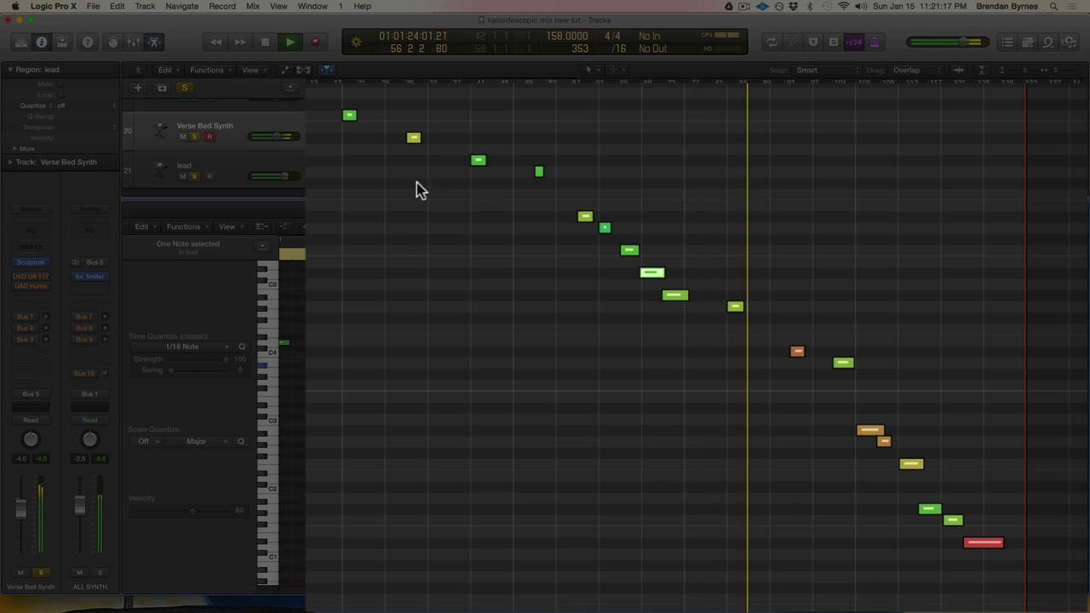
key("space")
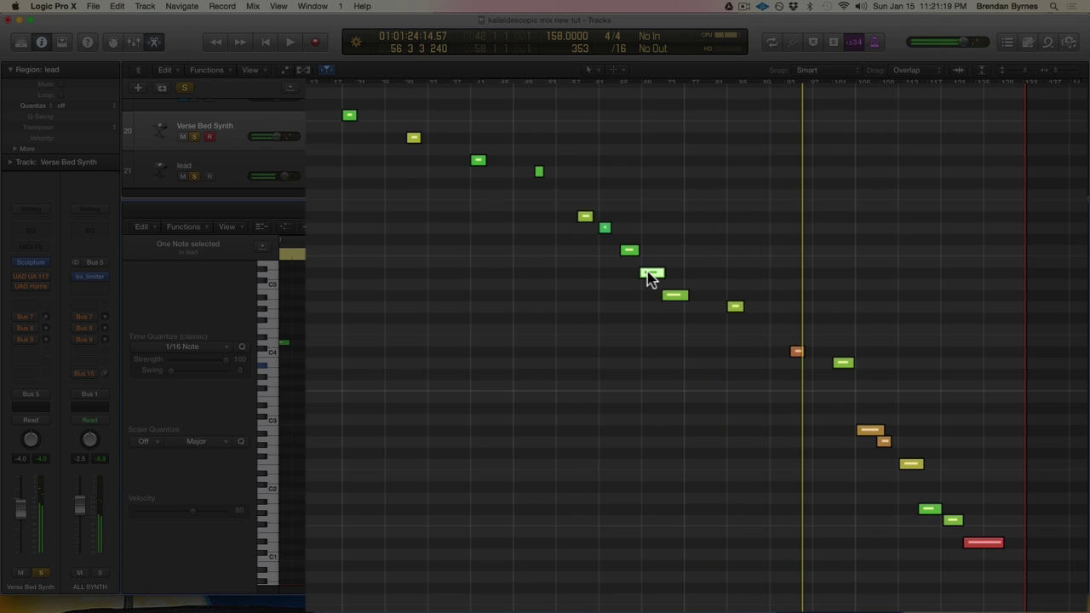
left_click_drag(650, 278, 645, 285)
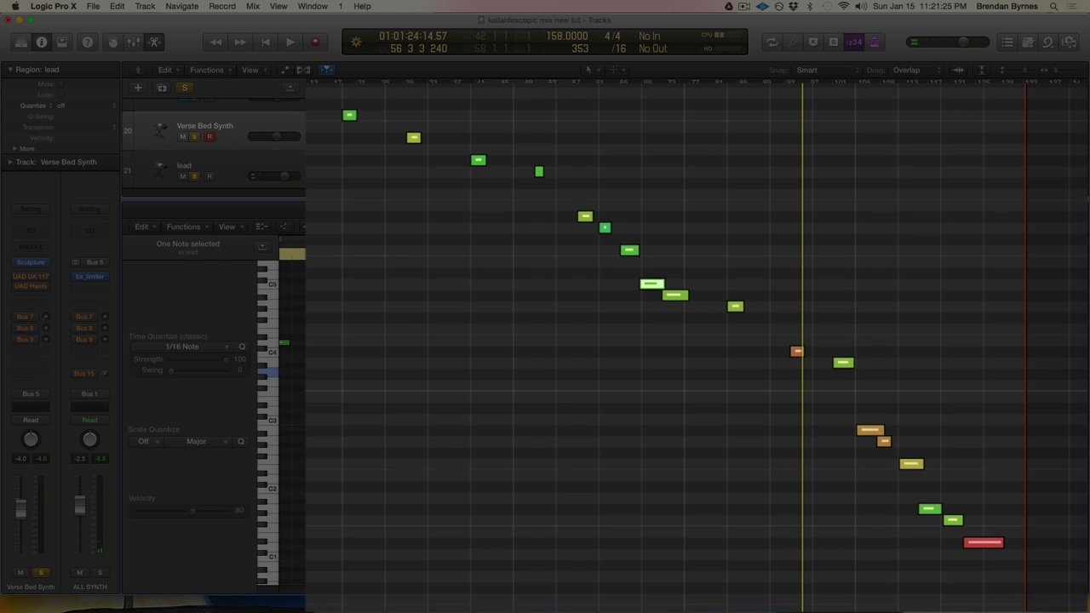
key("Return")
key("space")
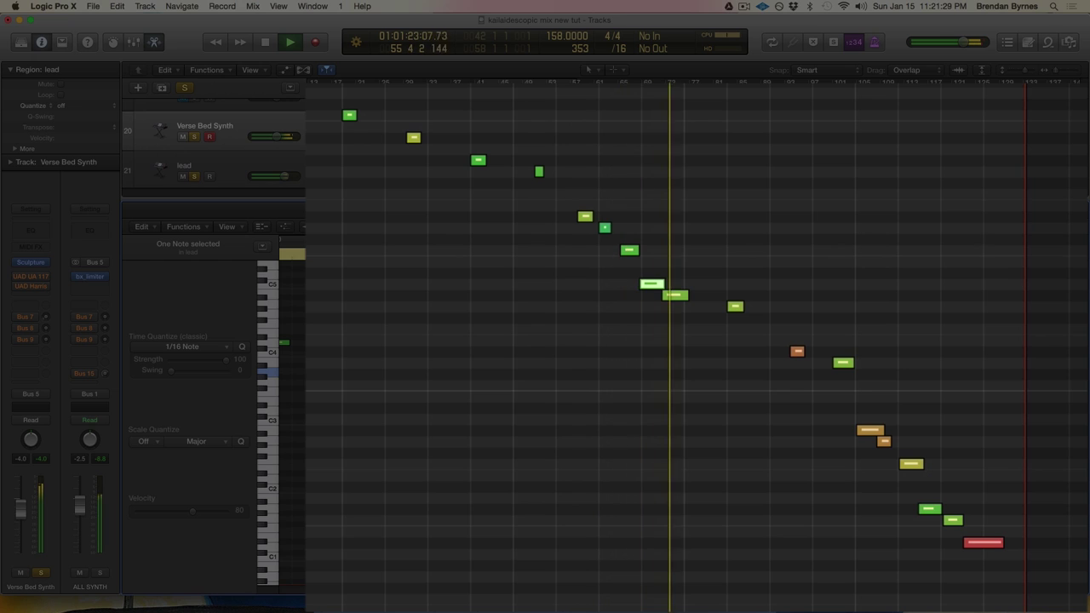
key("space")
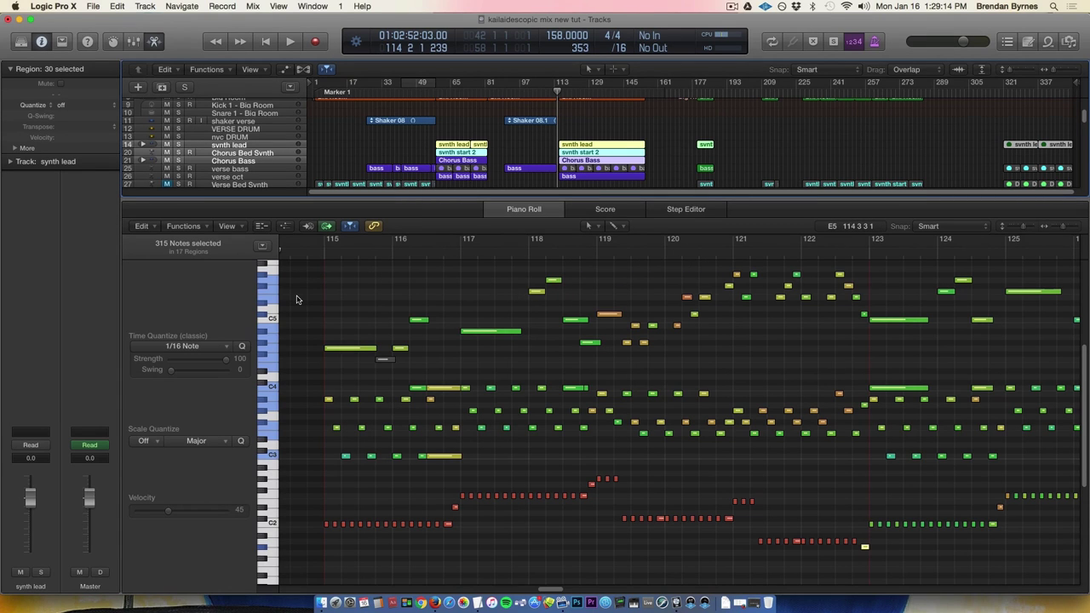
Play the chorus synth lead, bed synth and bass parts from bar 114, and audition one of the repeated low bass notes.
key("space")
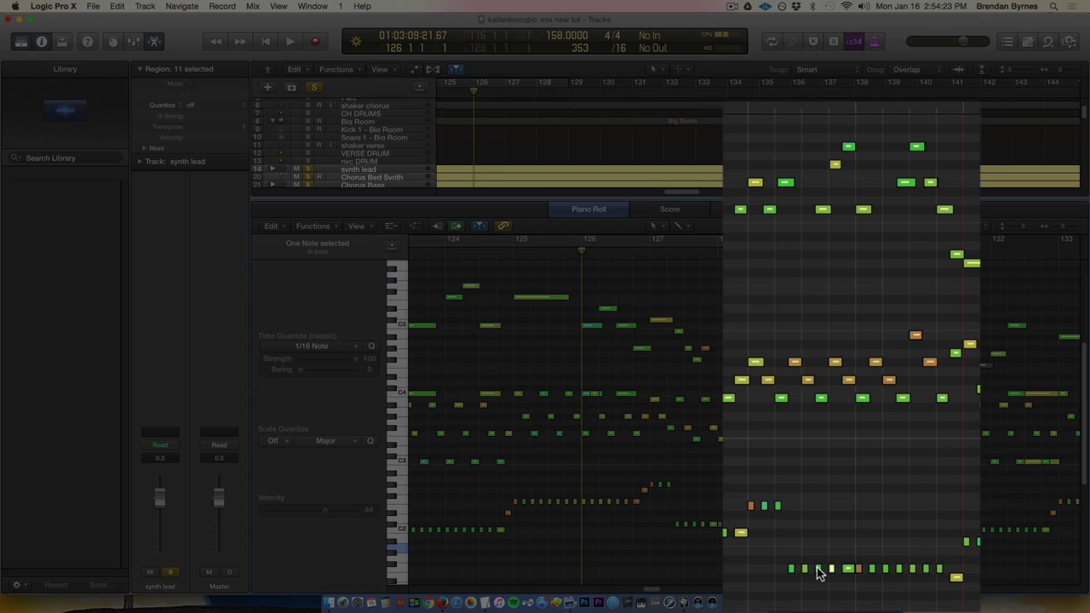
left_click(817, 569)
left_click(817, 570)
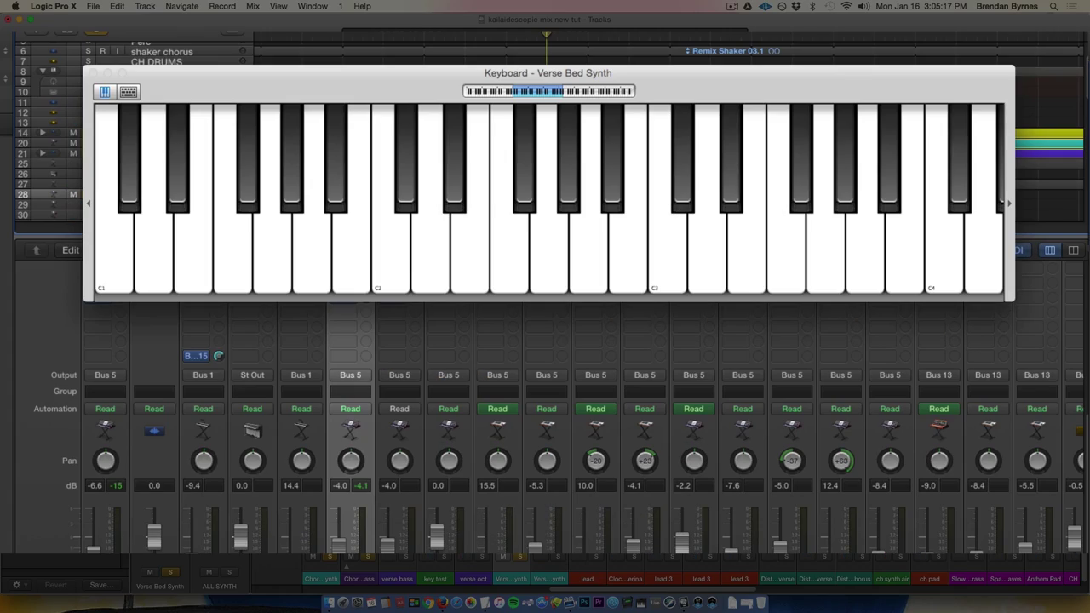
Play E2, F#2 and G#2 together on the Verse Bed Synth track.
key("ctrl+m")
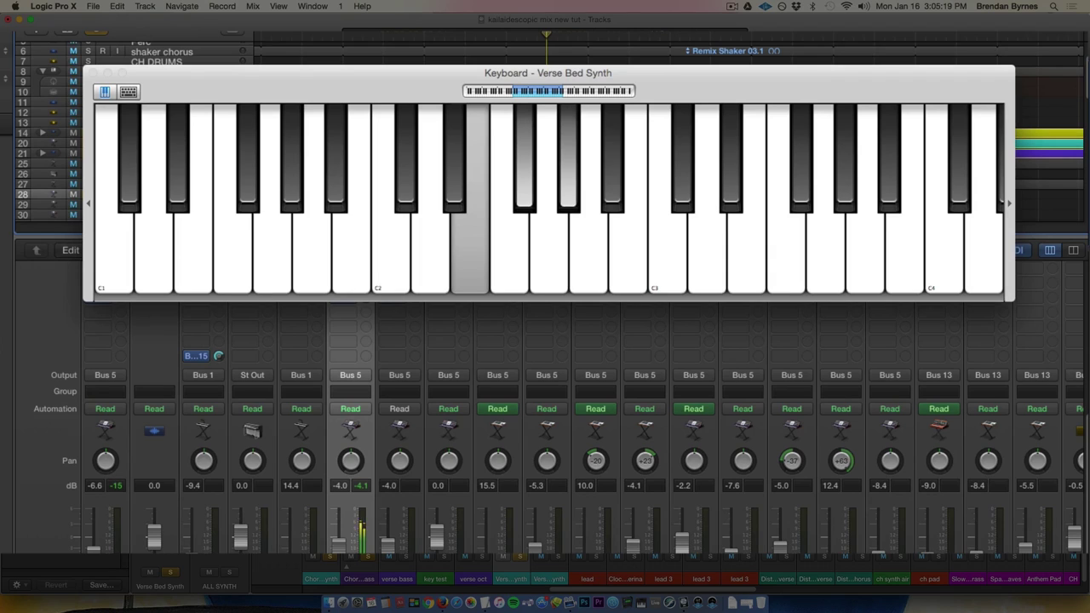